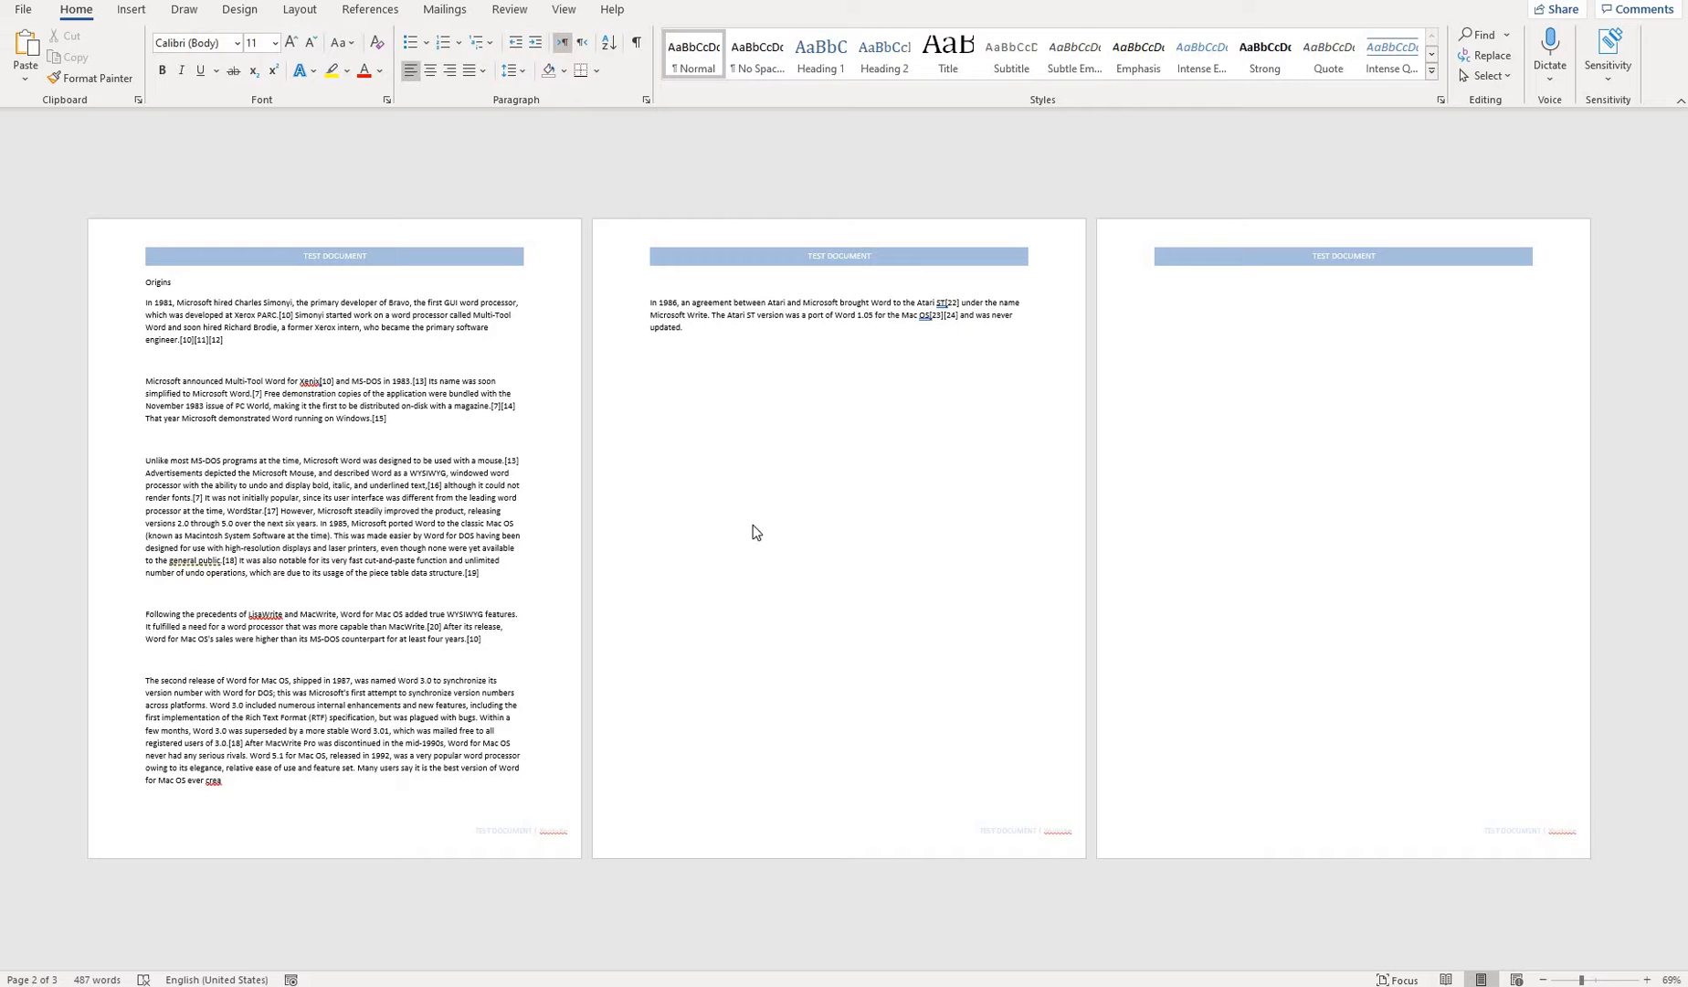
pyautogui.click(301, 11)
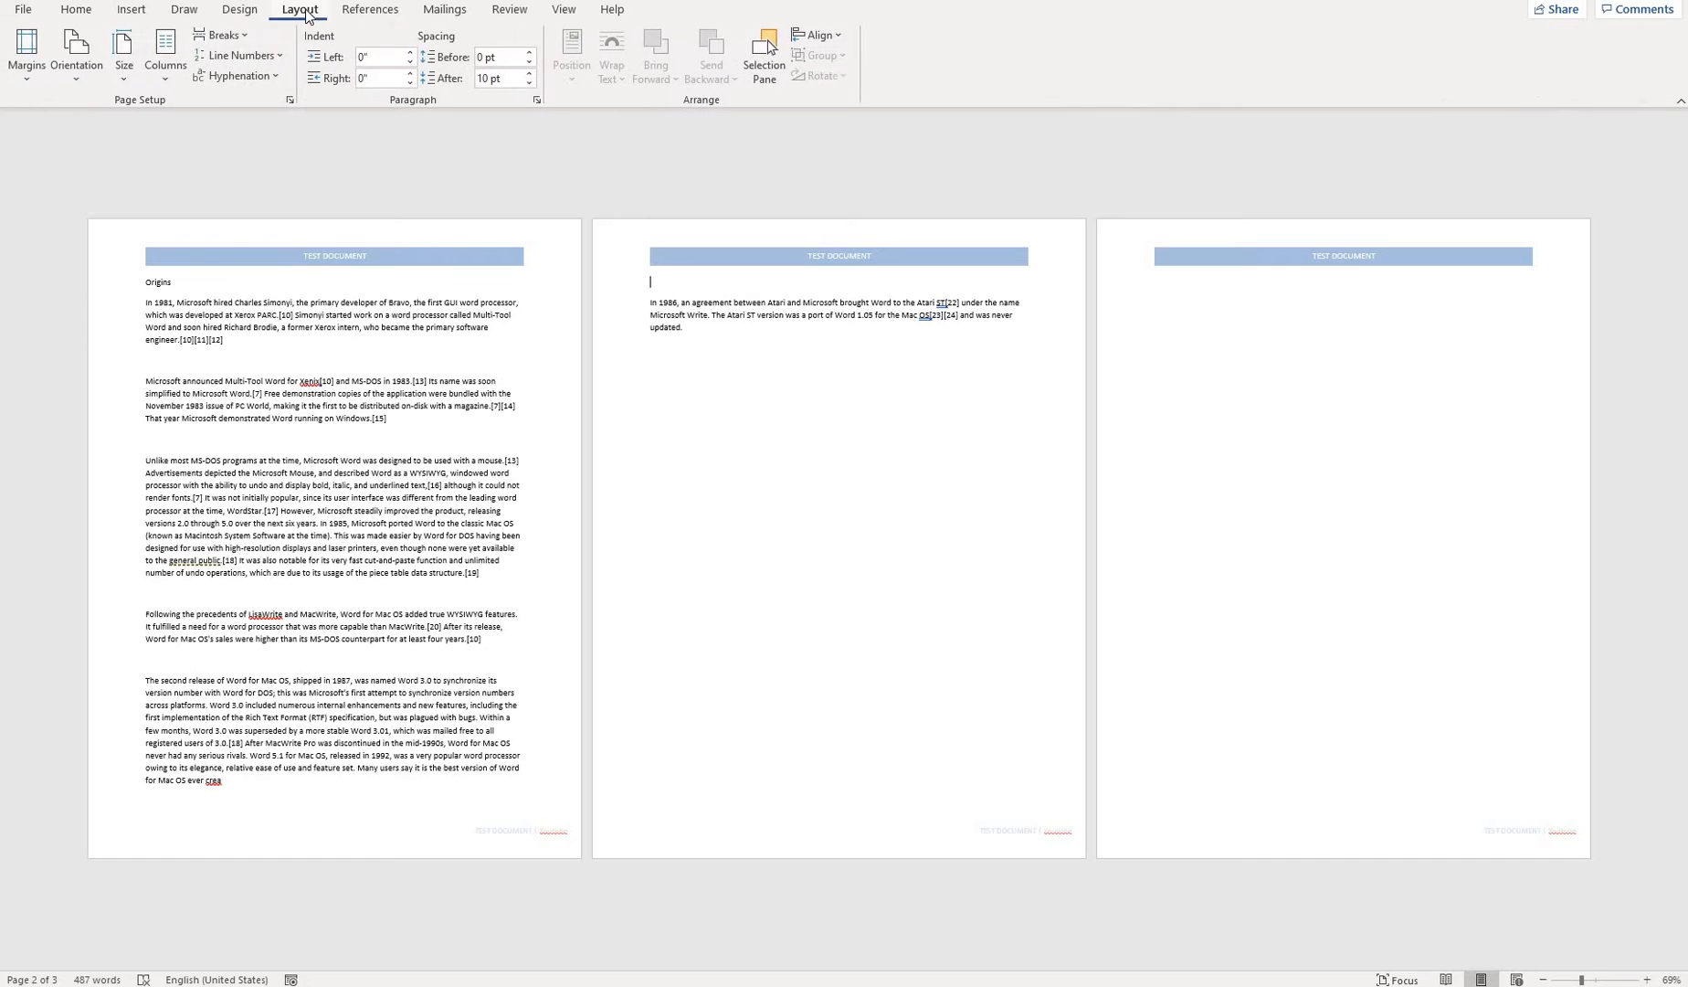
pyautogui.click(27, 53)
pyautogui.click(77, 77)
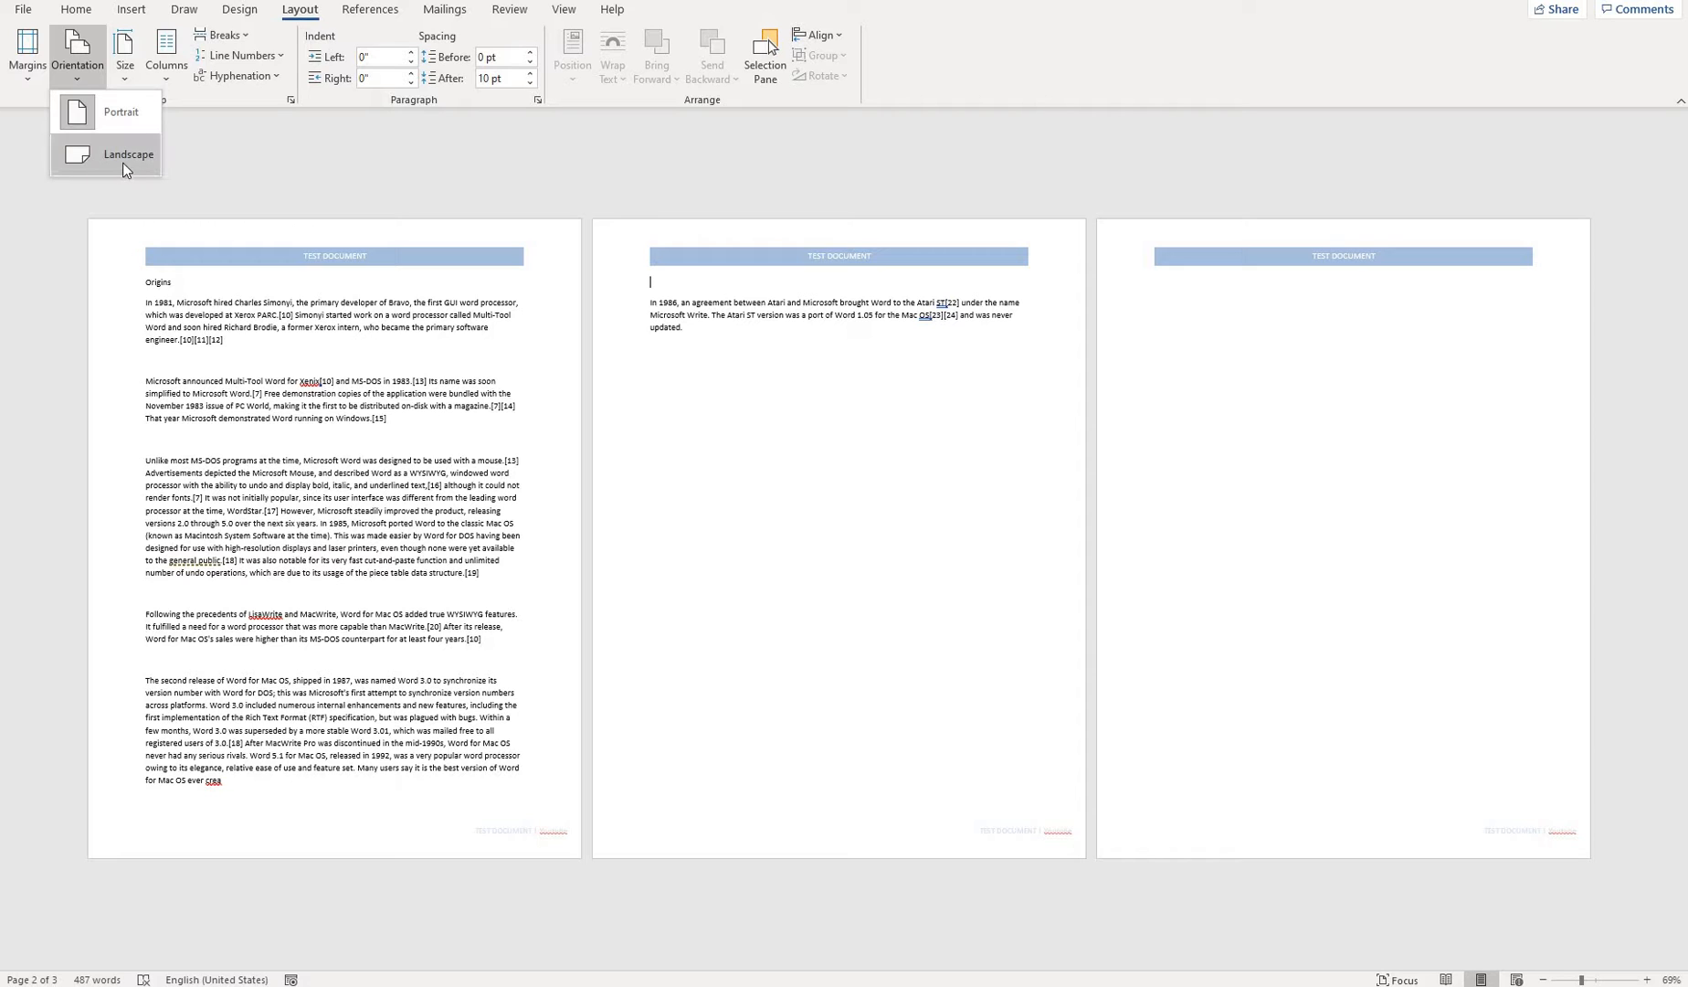
# Paste the copied picture into the empty line above the paragraph on page 2
pyautogui.click(693, 288)
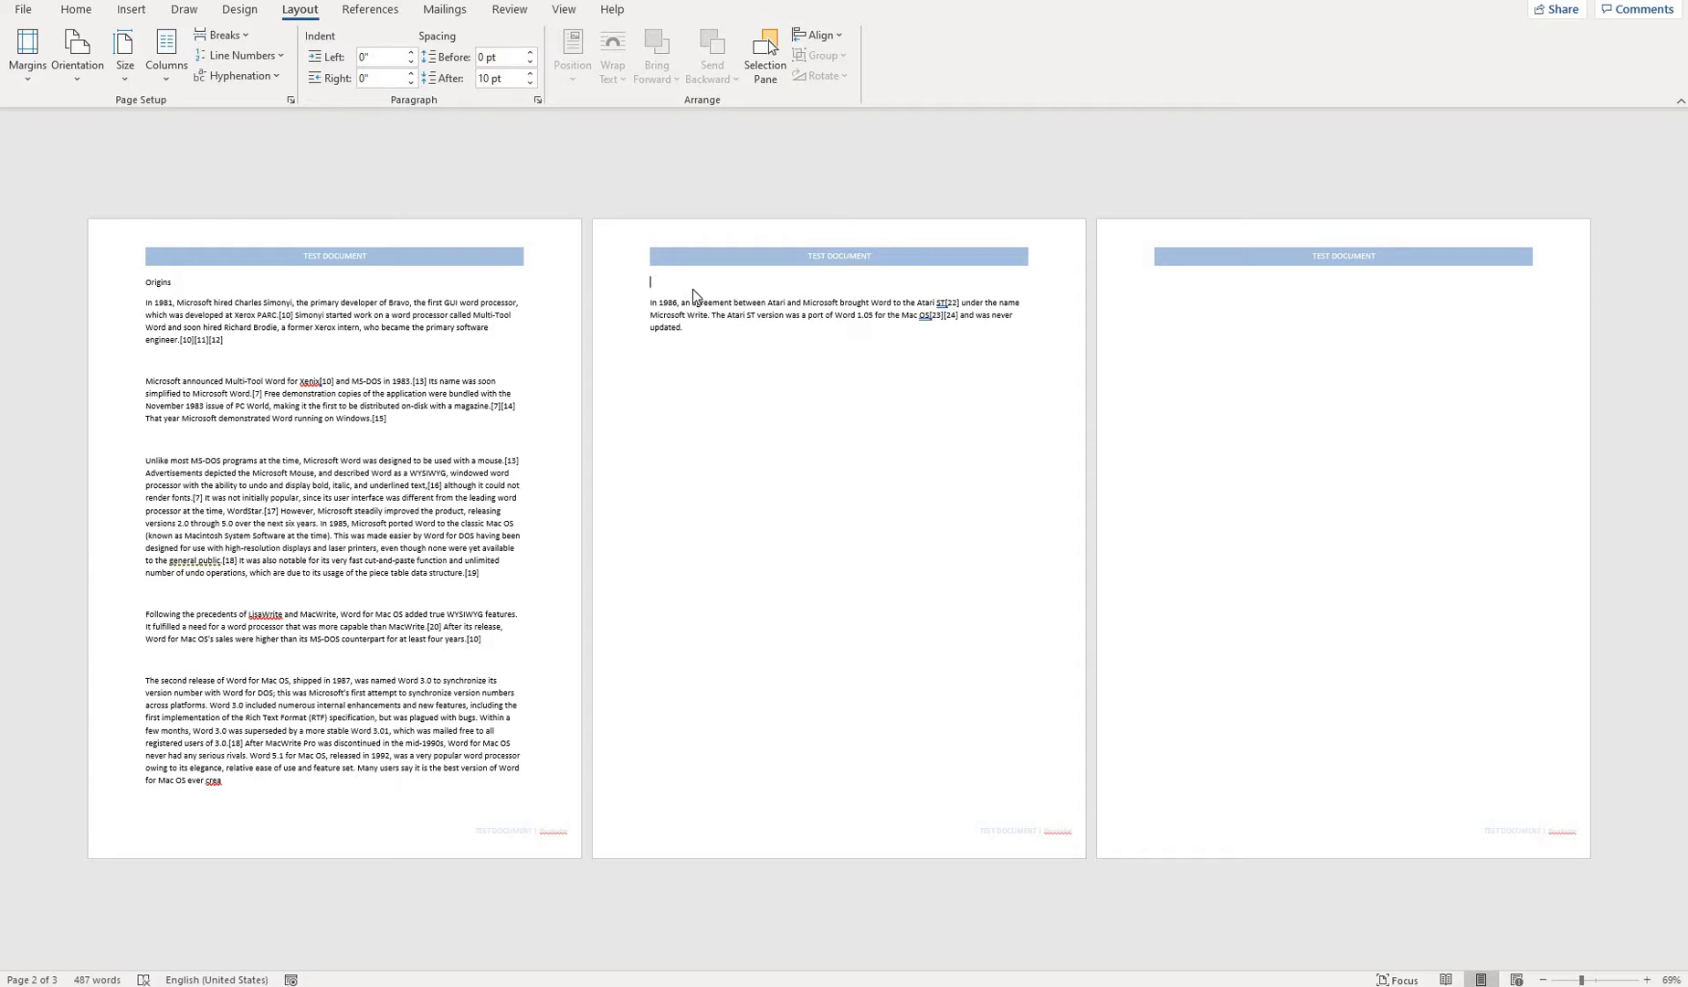
pyautogui.hotkey('ctrl', 'v')
pyautogui.click(848, 420)
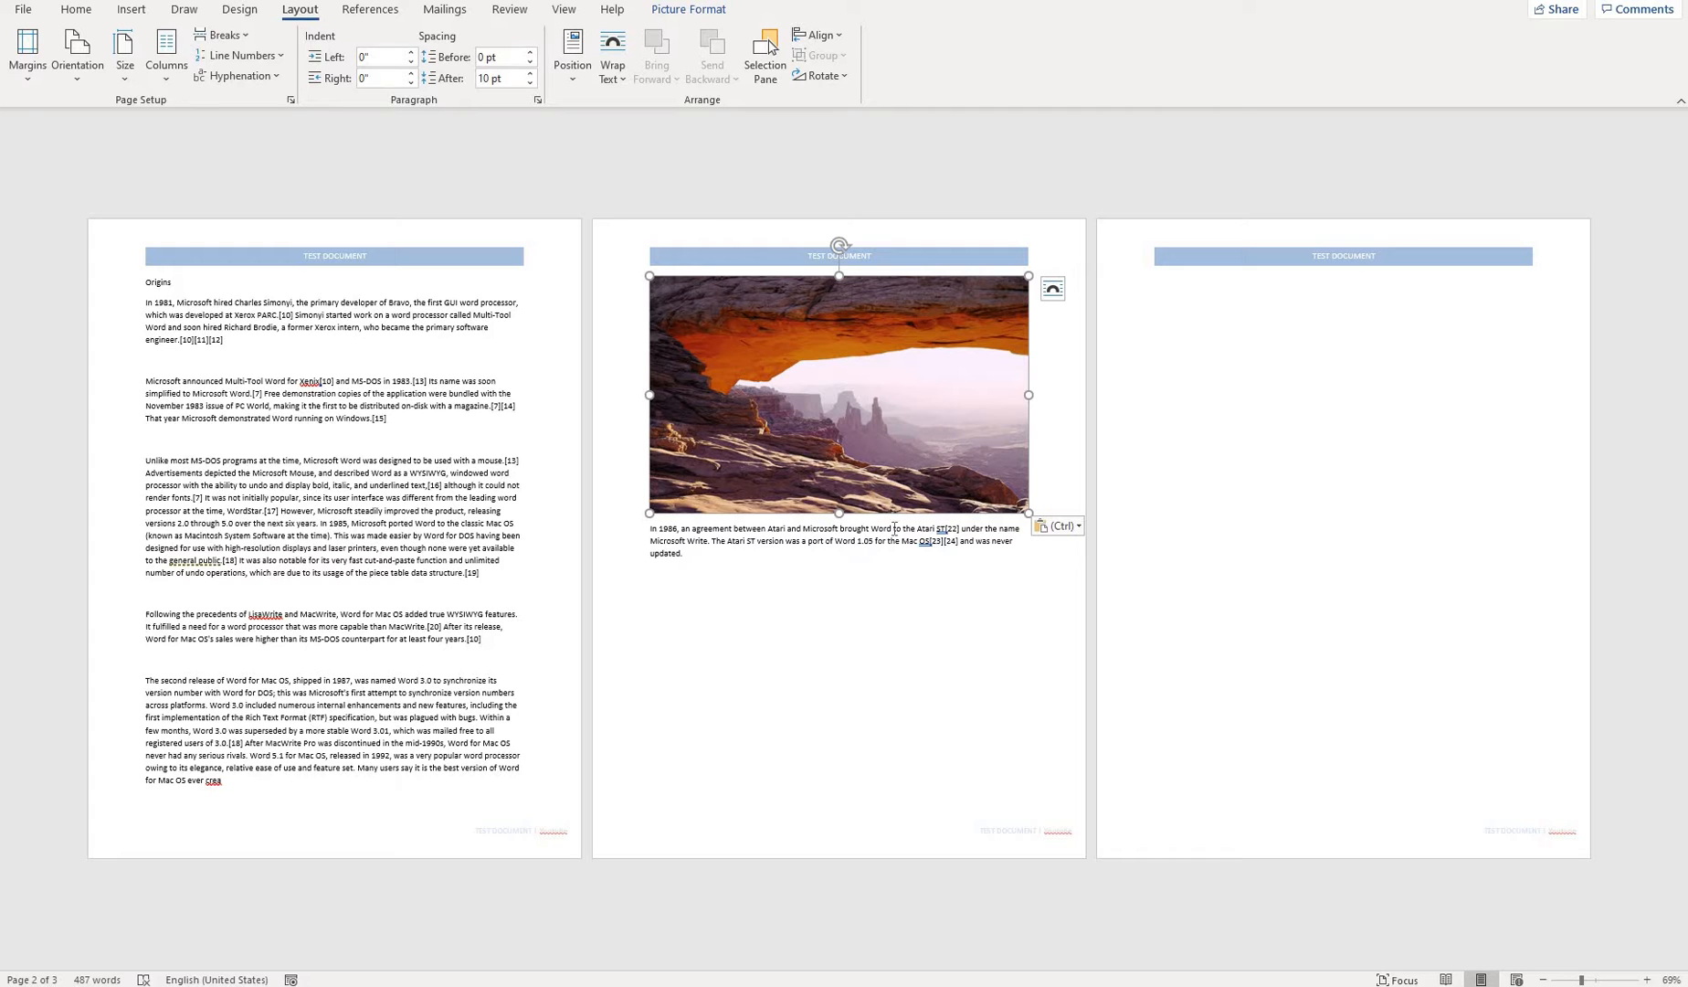
# Try setting page 2 to landscape through the page setup, applied to this section
pyautogui.click(658, 577)
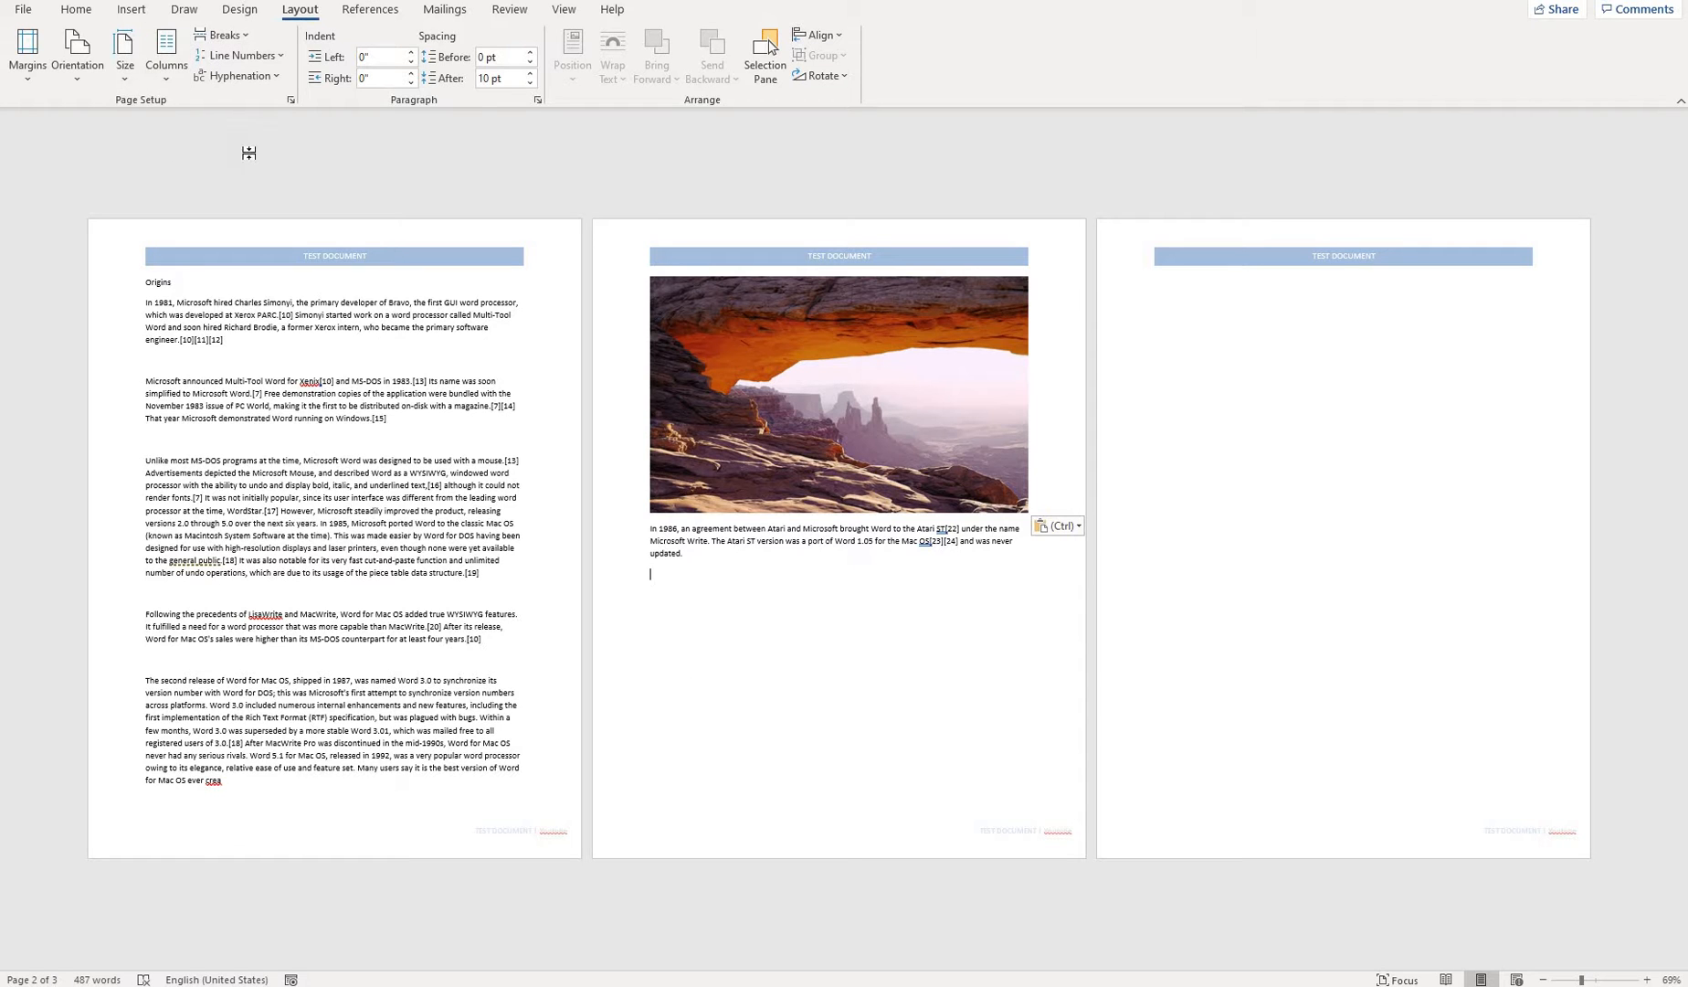
pyautogui.click(289, 101)
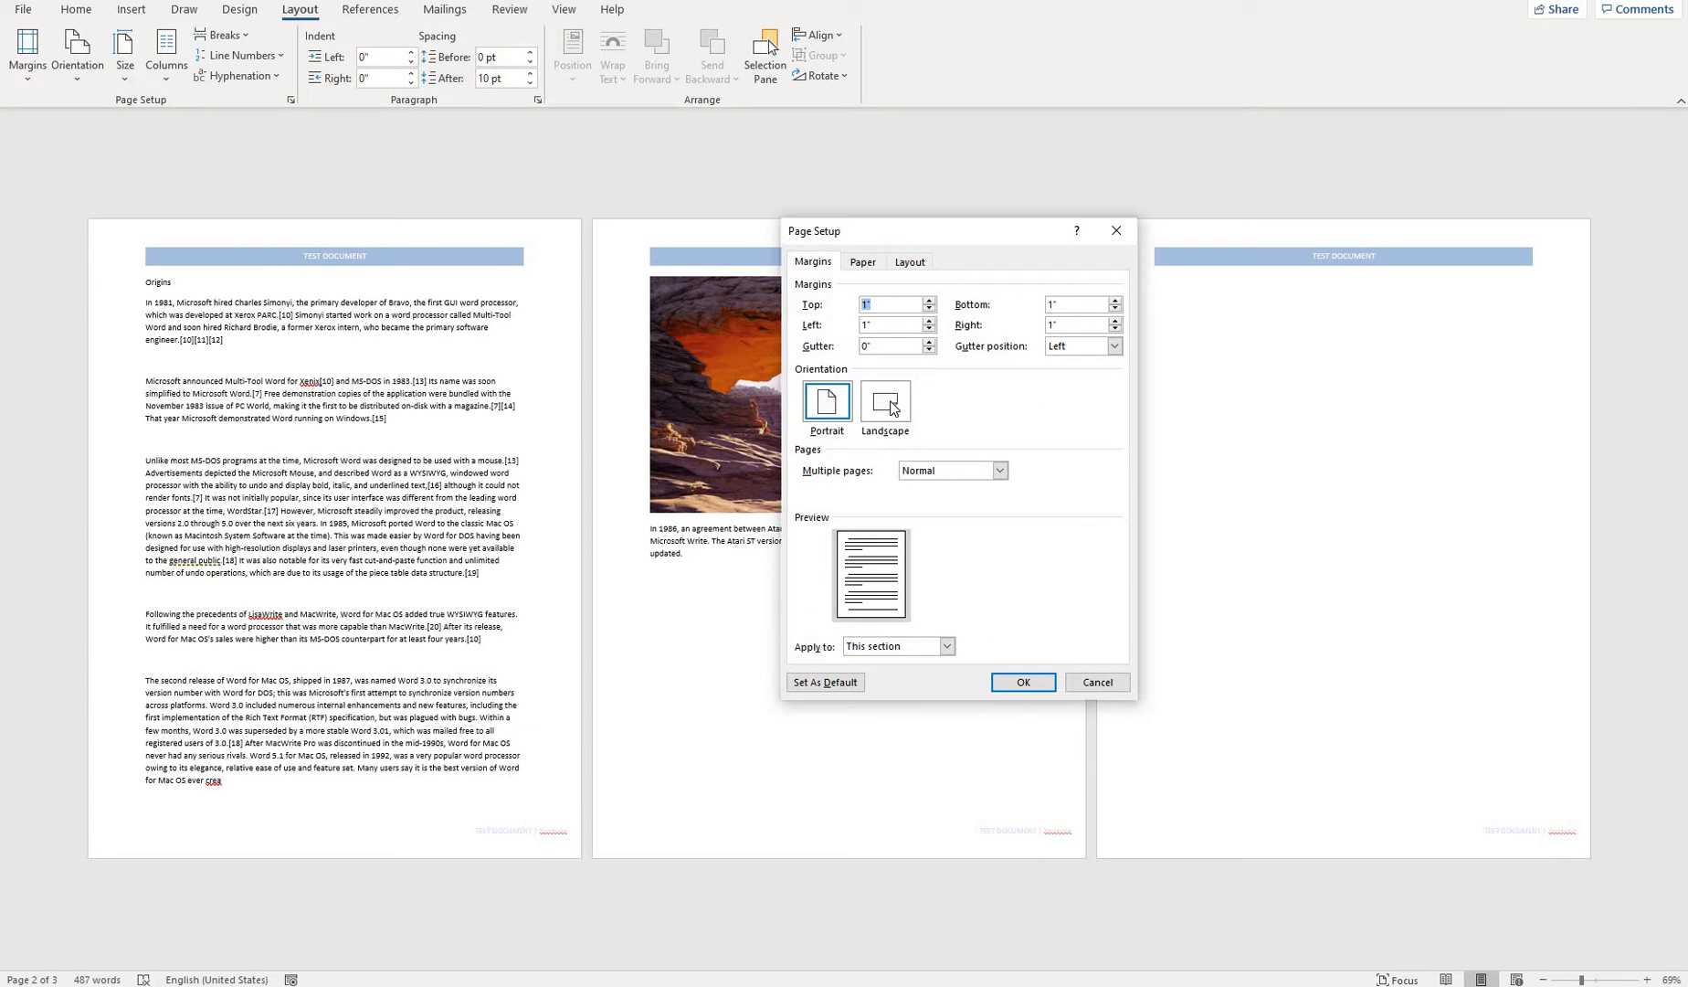
pyautogui.click(892, 409)
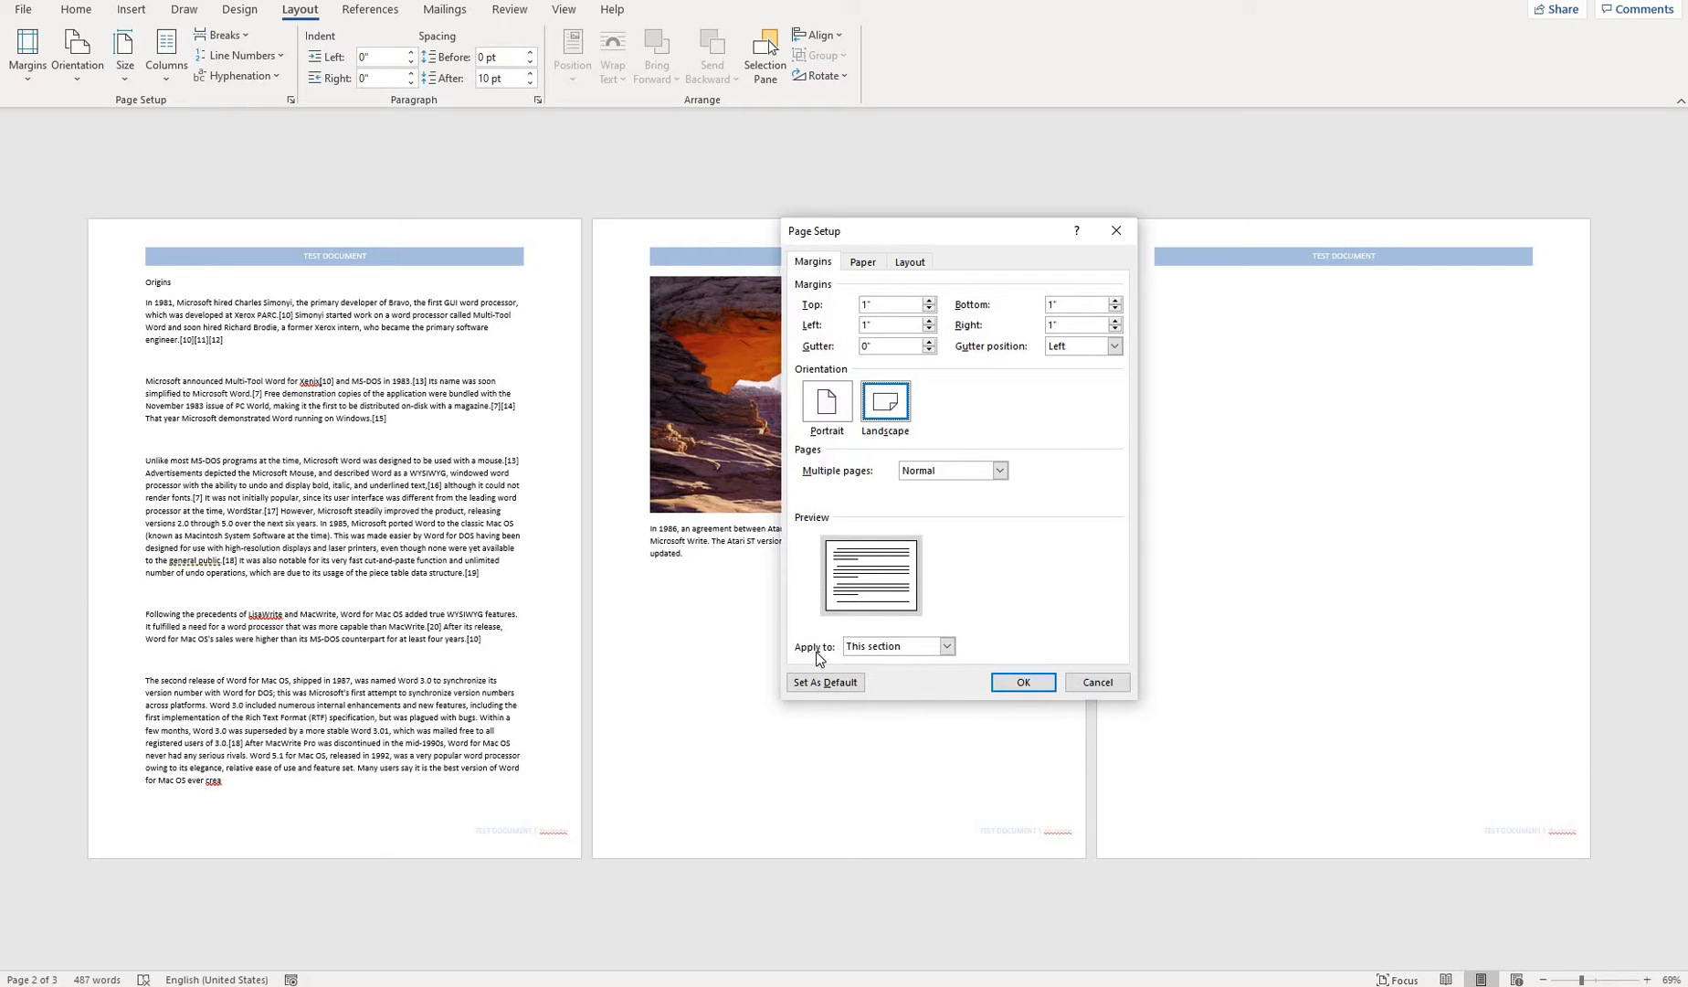
pyautogui.click(946, 646)
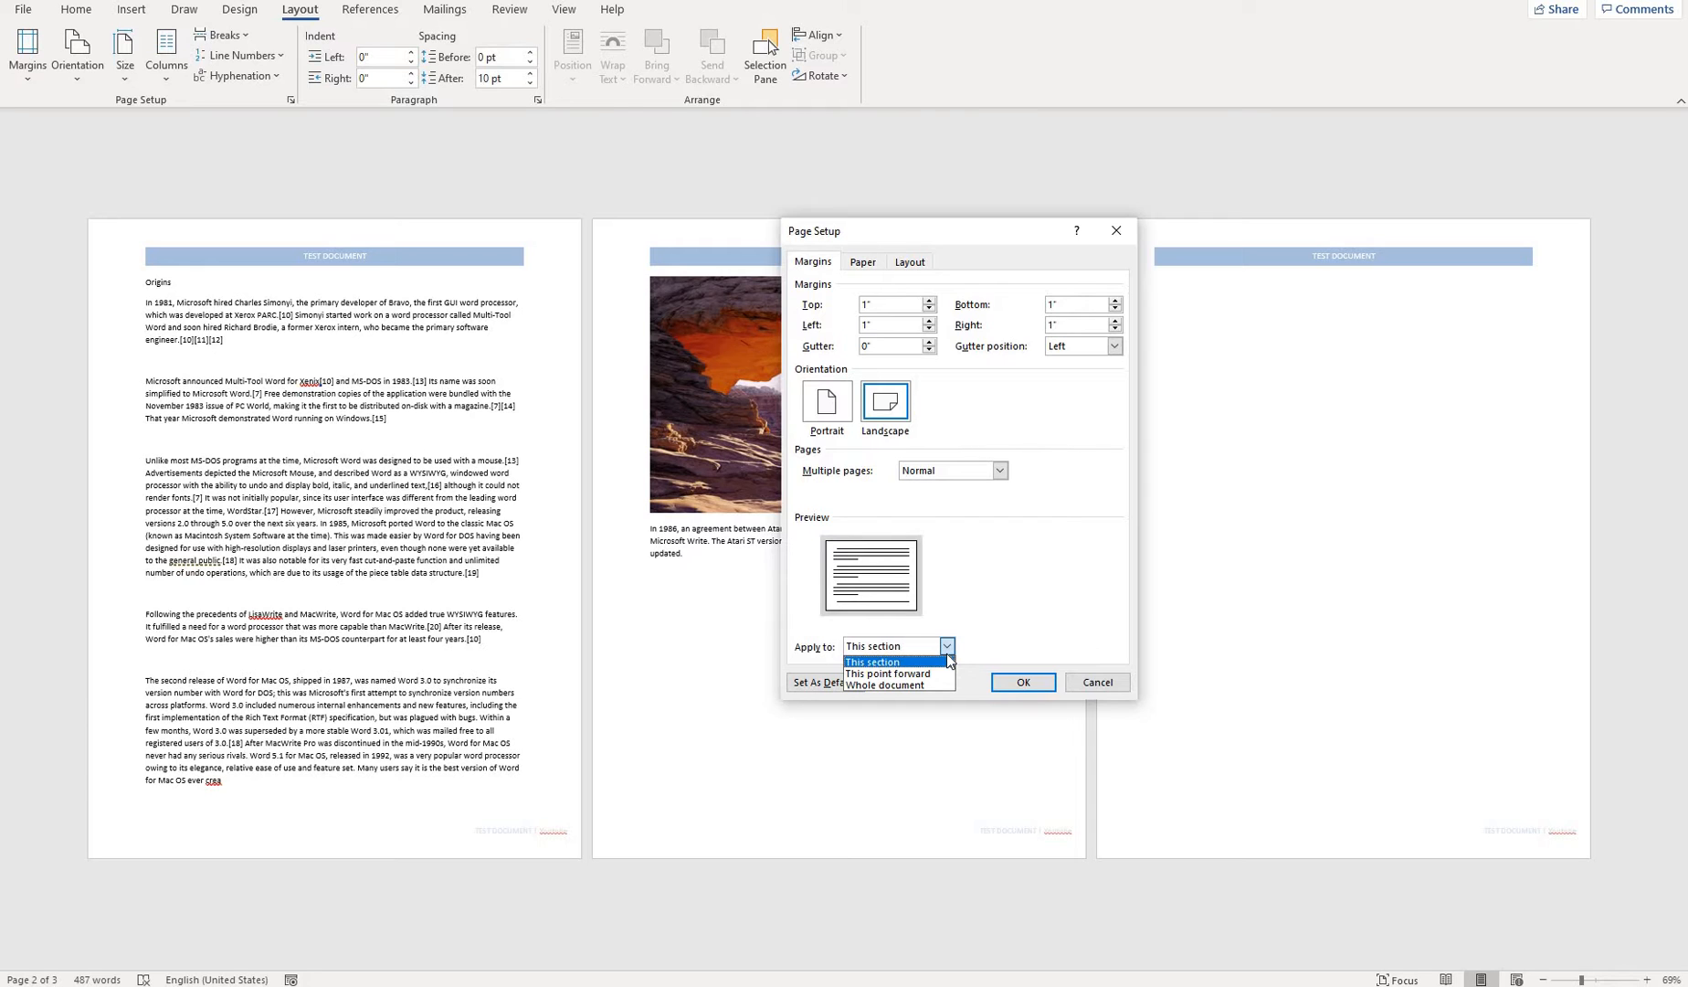
pyautogui.click(880, 663)
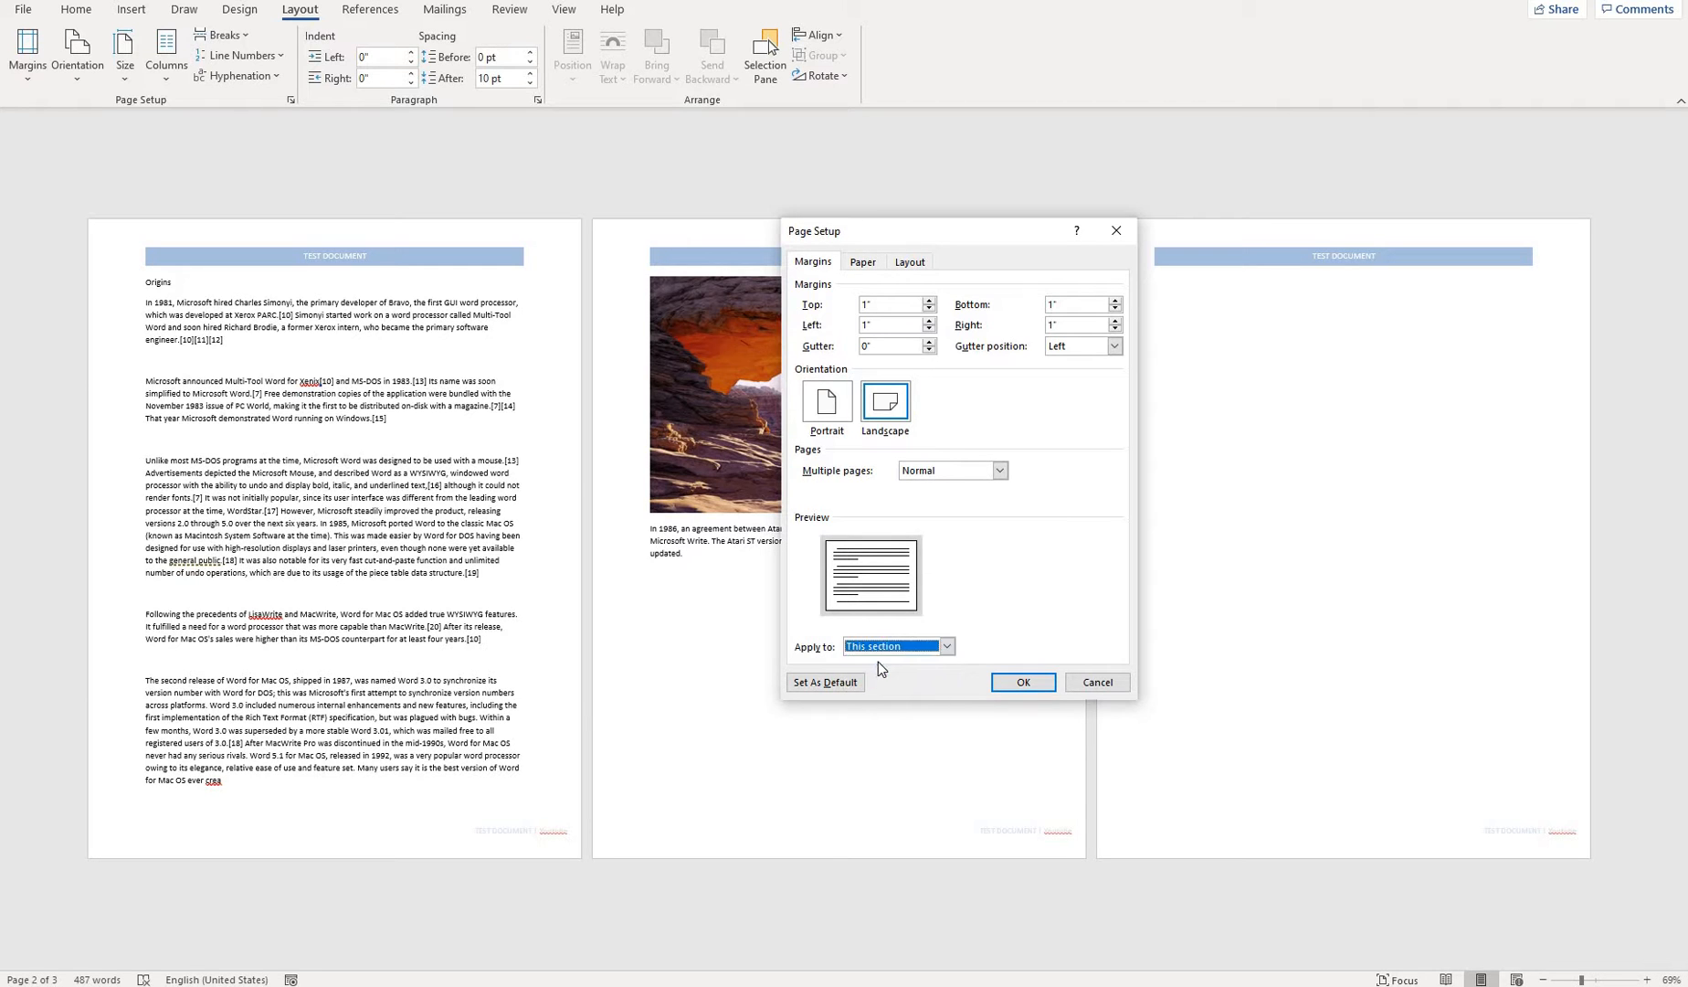
pyautogui.click(1025, 683)
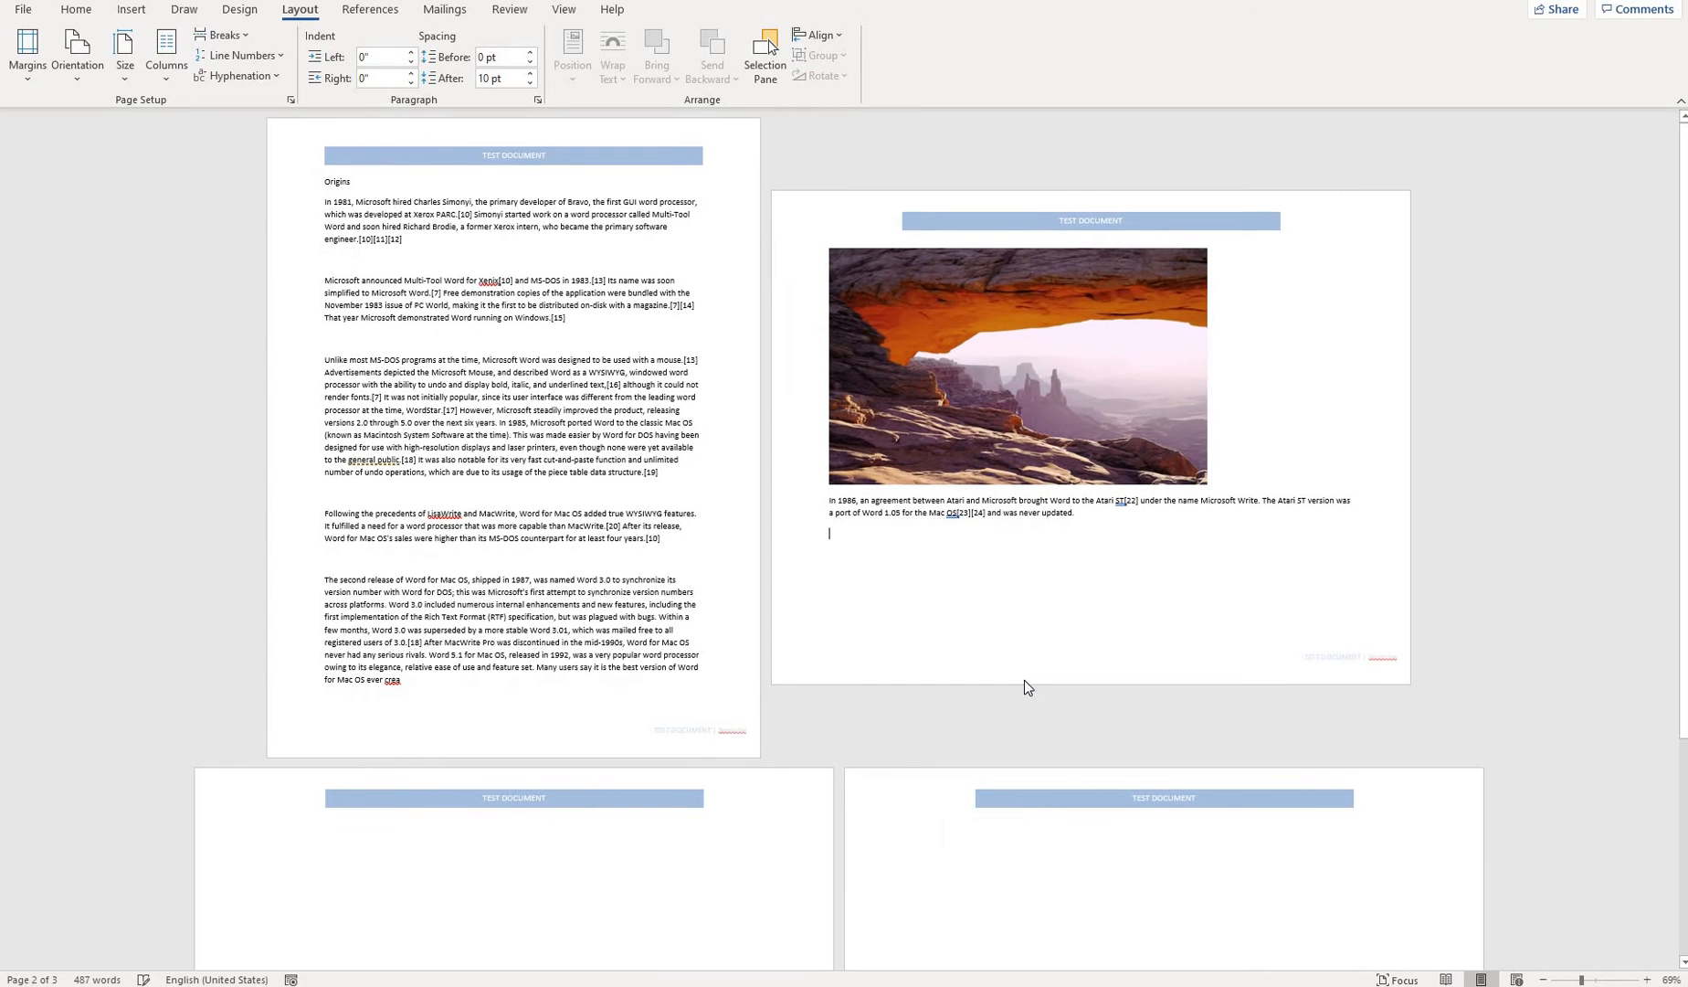
# Check the pages affected by the landscape change and undo it
pyautogui.scroll(-4, 1115, 454)
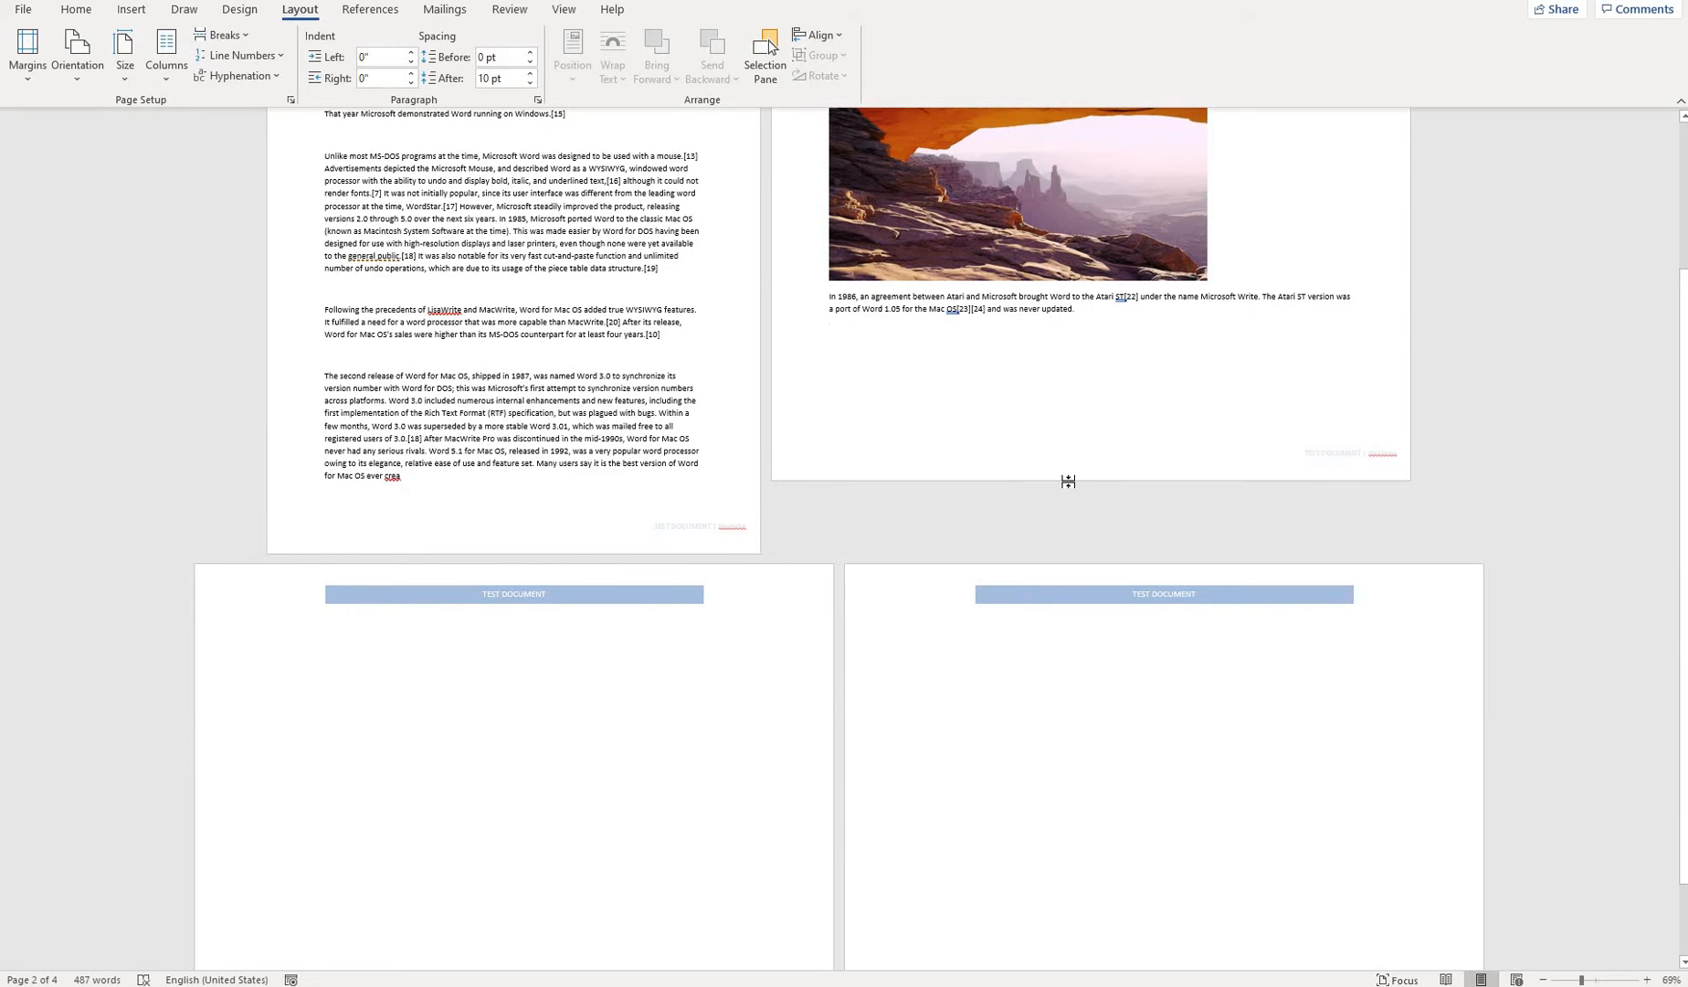
pyautogui.scroll(2, 1070, 482)
pyautogui.scroll(2, 1070, 481)
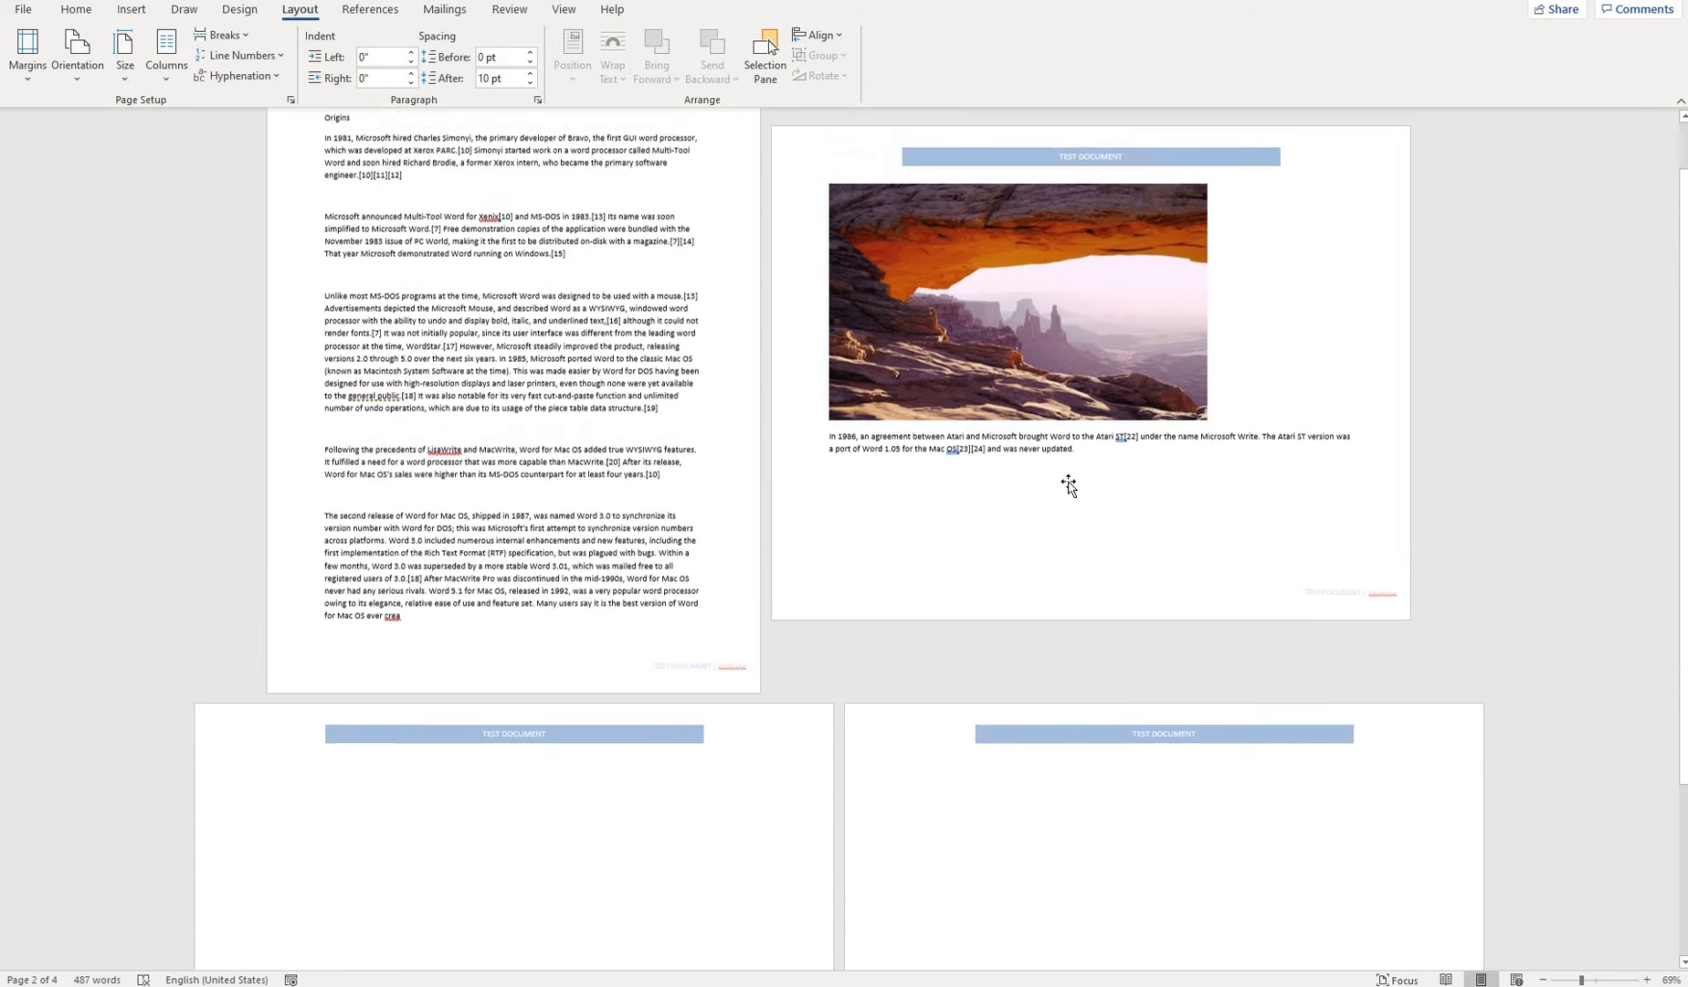
pyautogui.hotkey('ctrl', 'z')
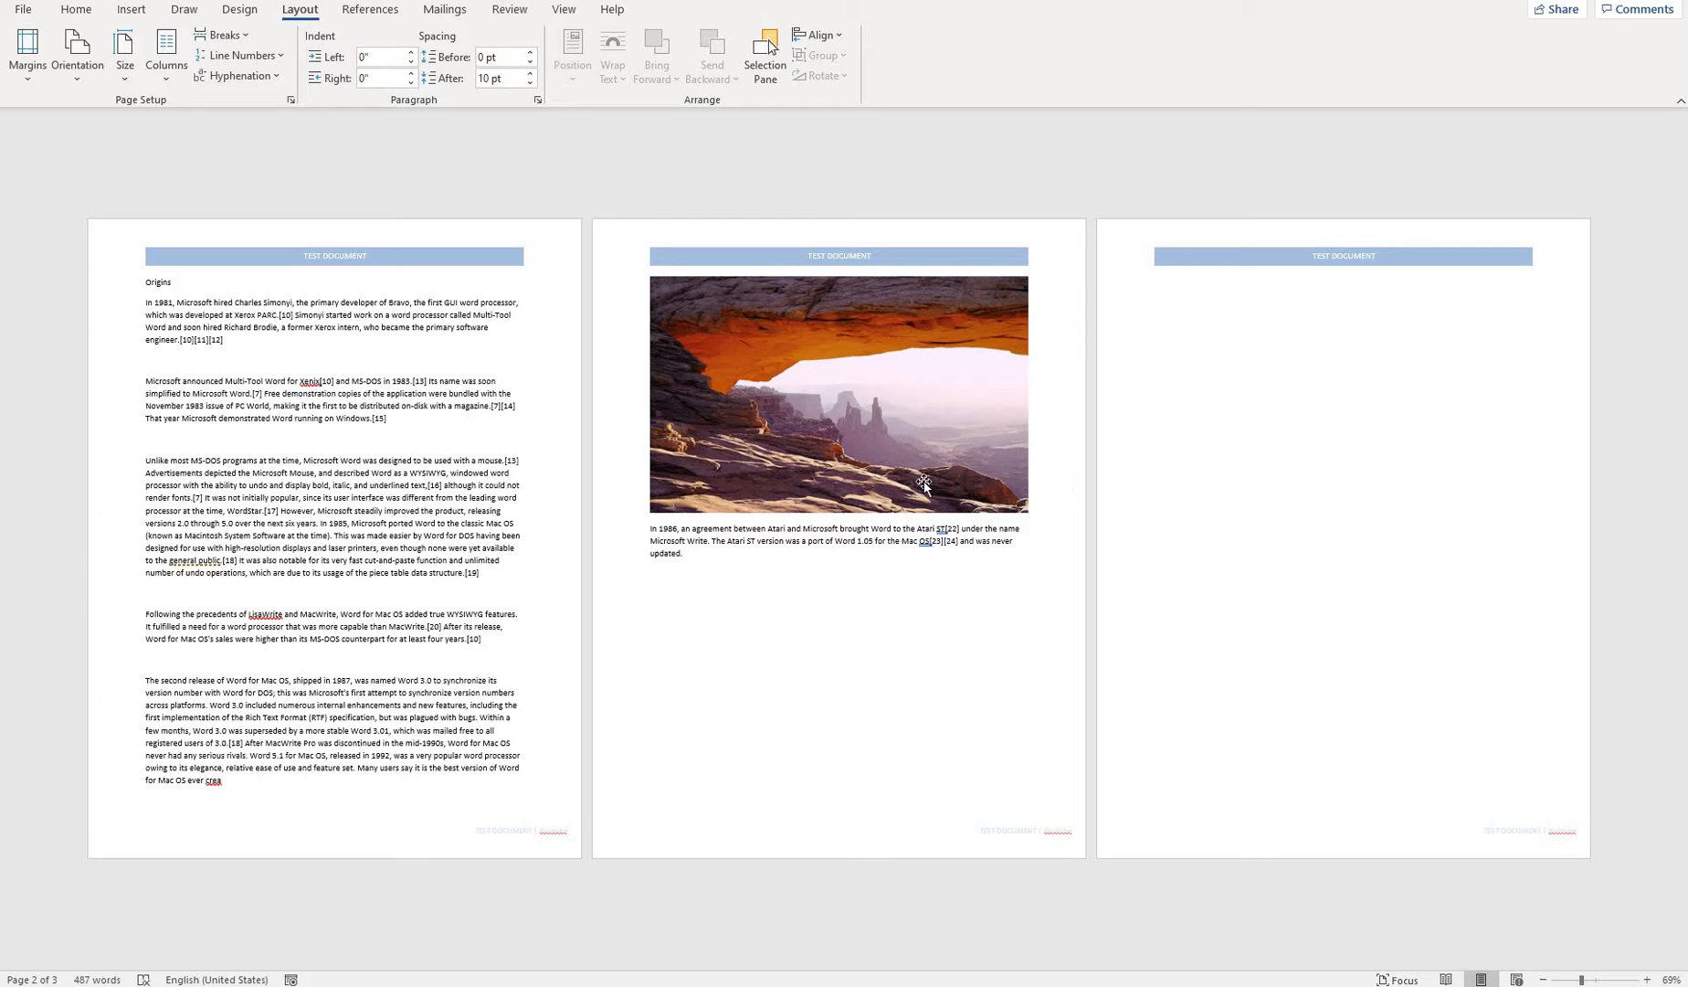
# Put only the page 2 picture on a landscape page by applying the orientation to selected text, and enlarge the picture to the margins
pyautogui.click(869, 468)
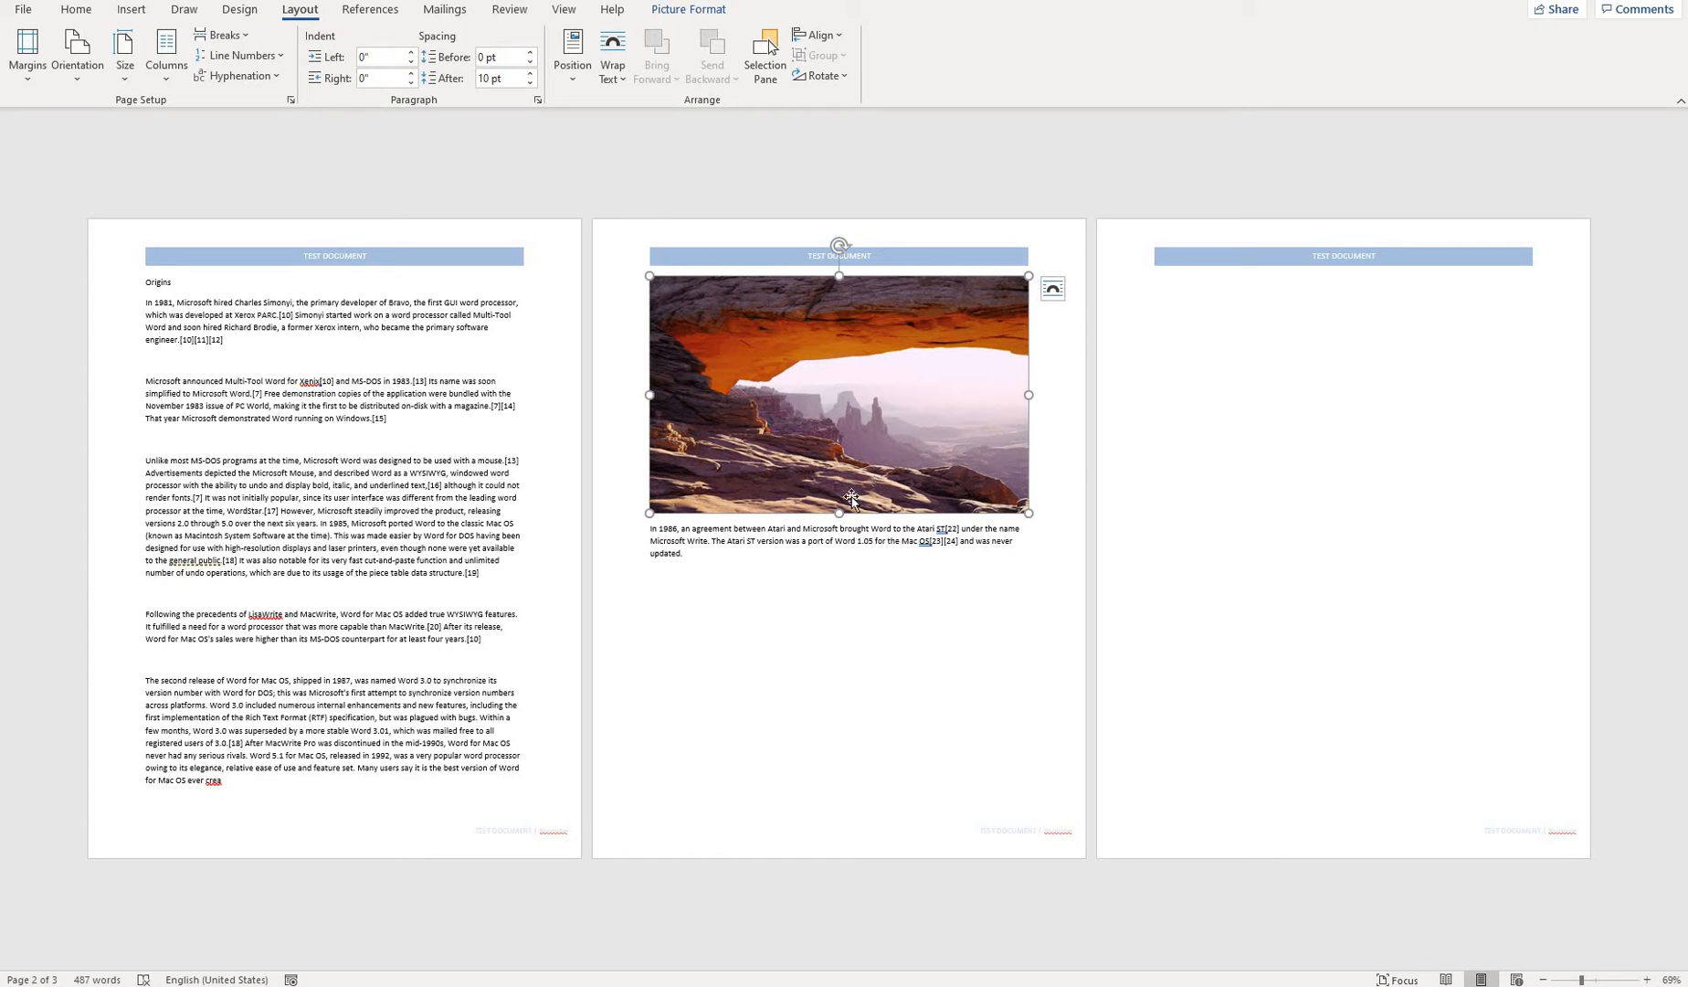
pyautogui.moveTo(827, 527)
pyautogui.mouseDown()
pyautogui.moveTo(793, 529)
pyautogui.moveTo(810, 536)
pyautogui.mouseUp()
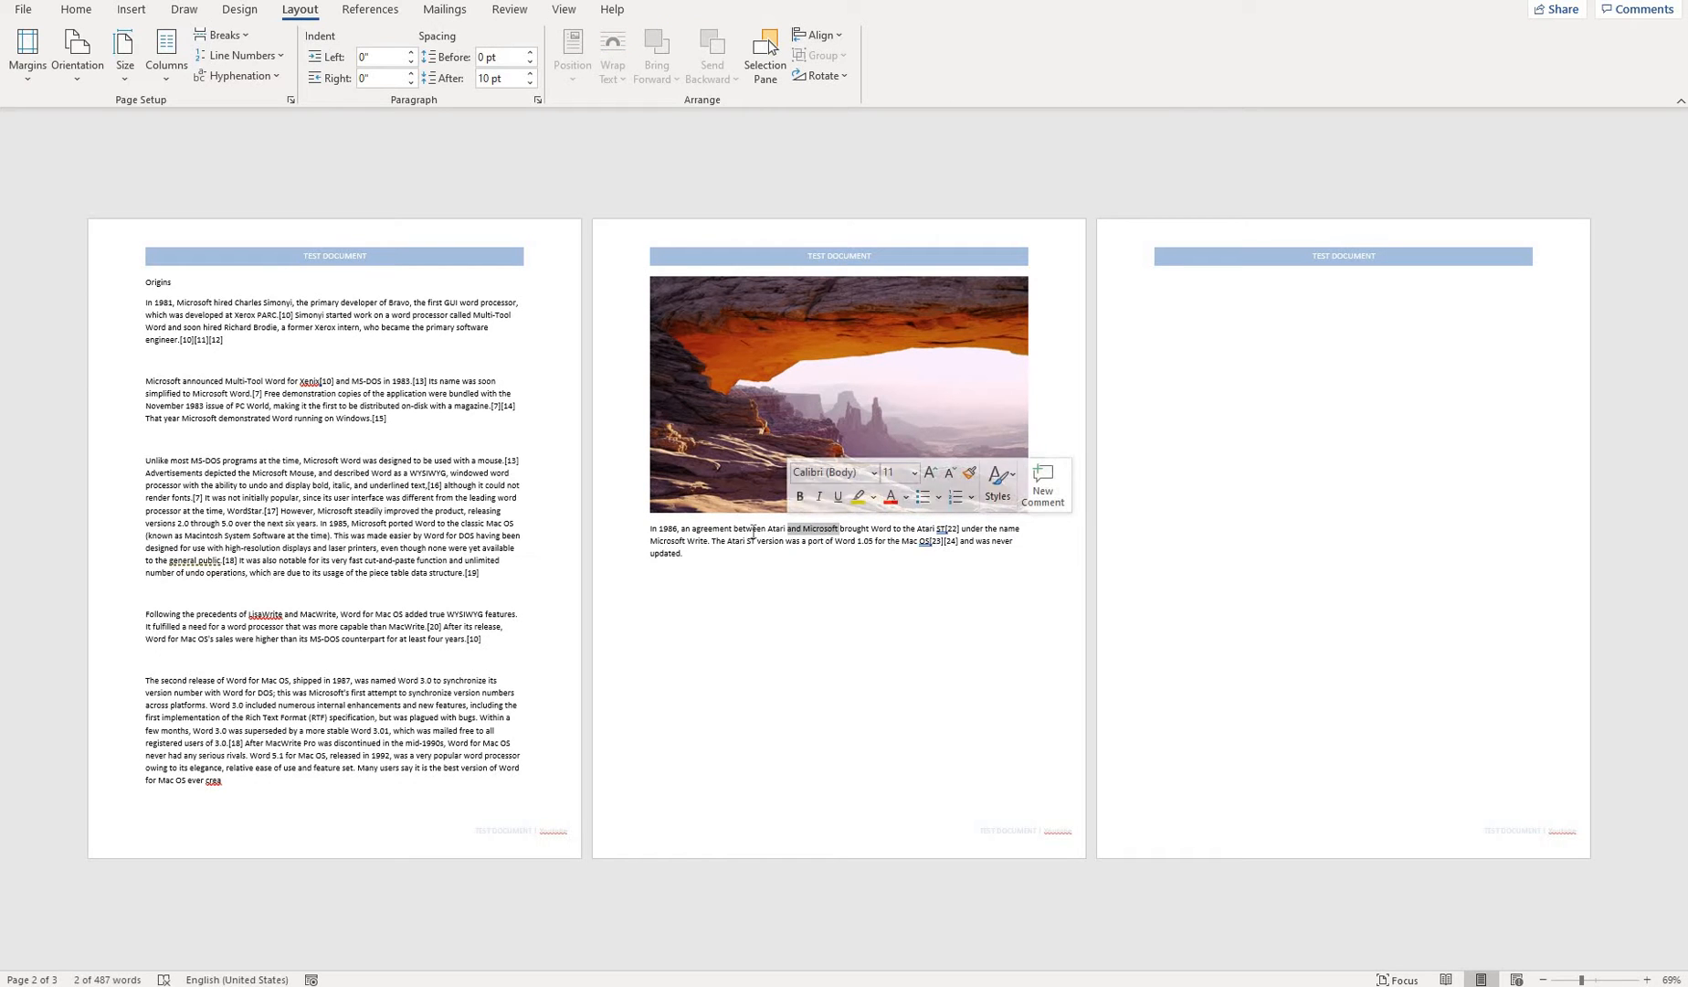
pyautogui.click(743, 474)
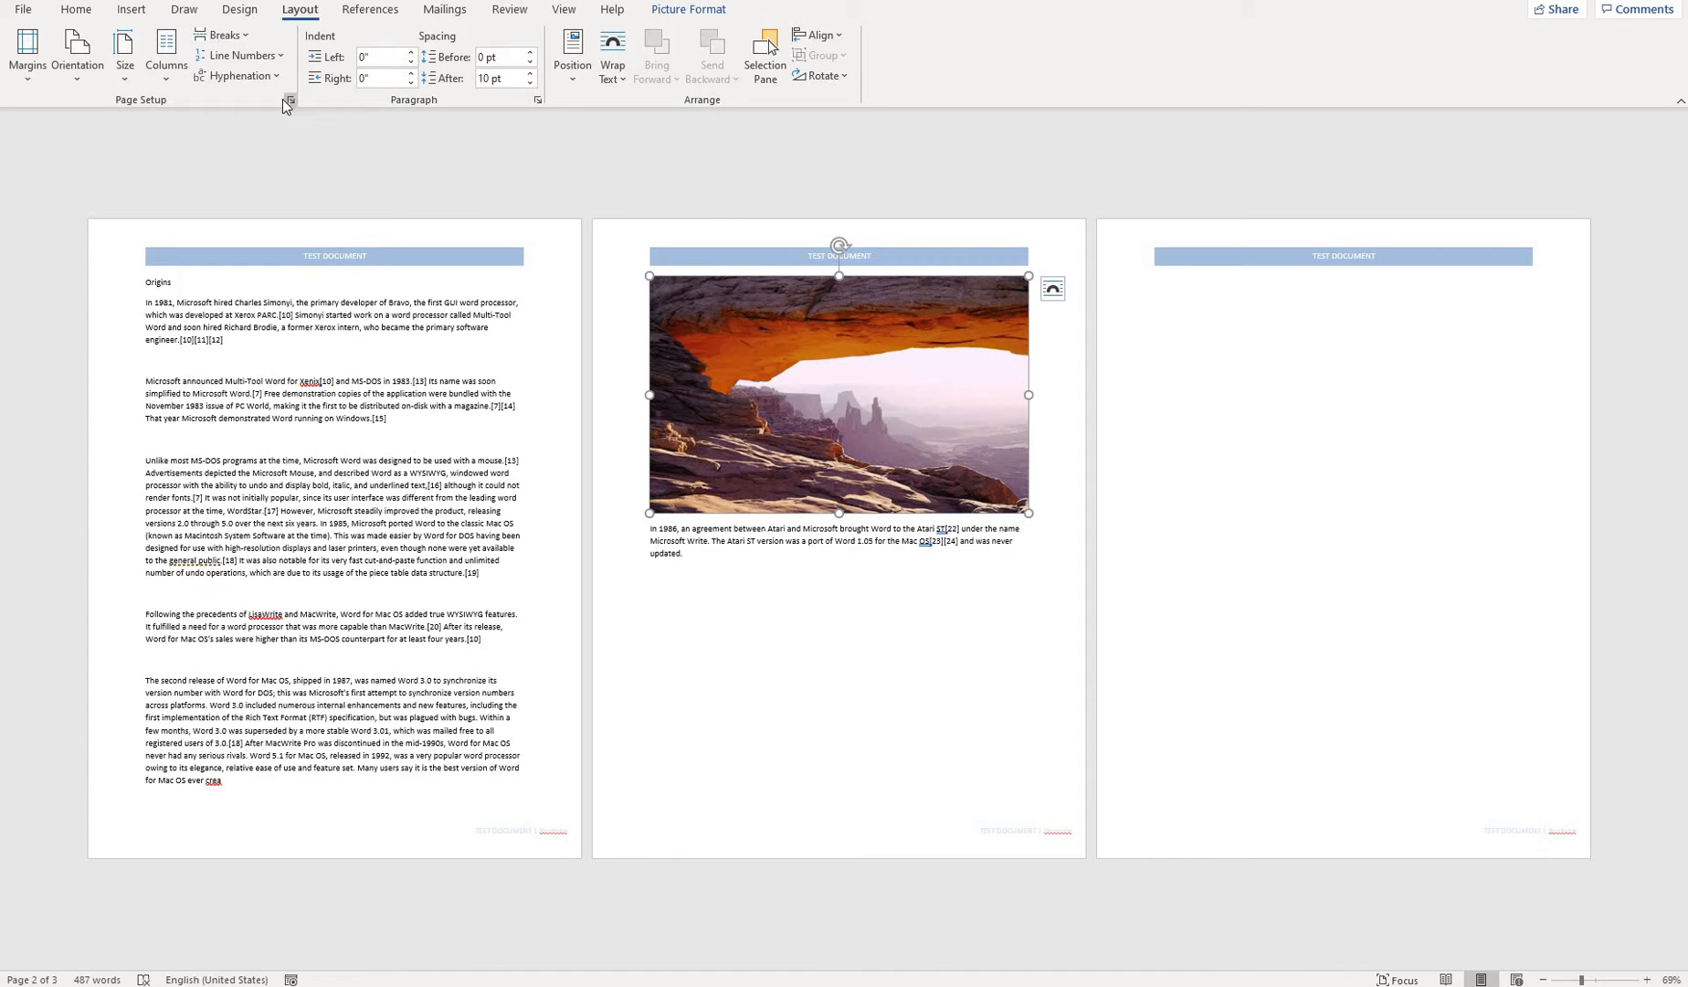
pyautogui.click(29, 83)
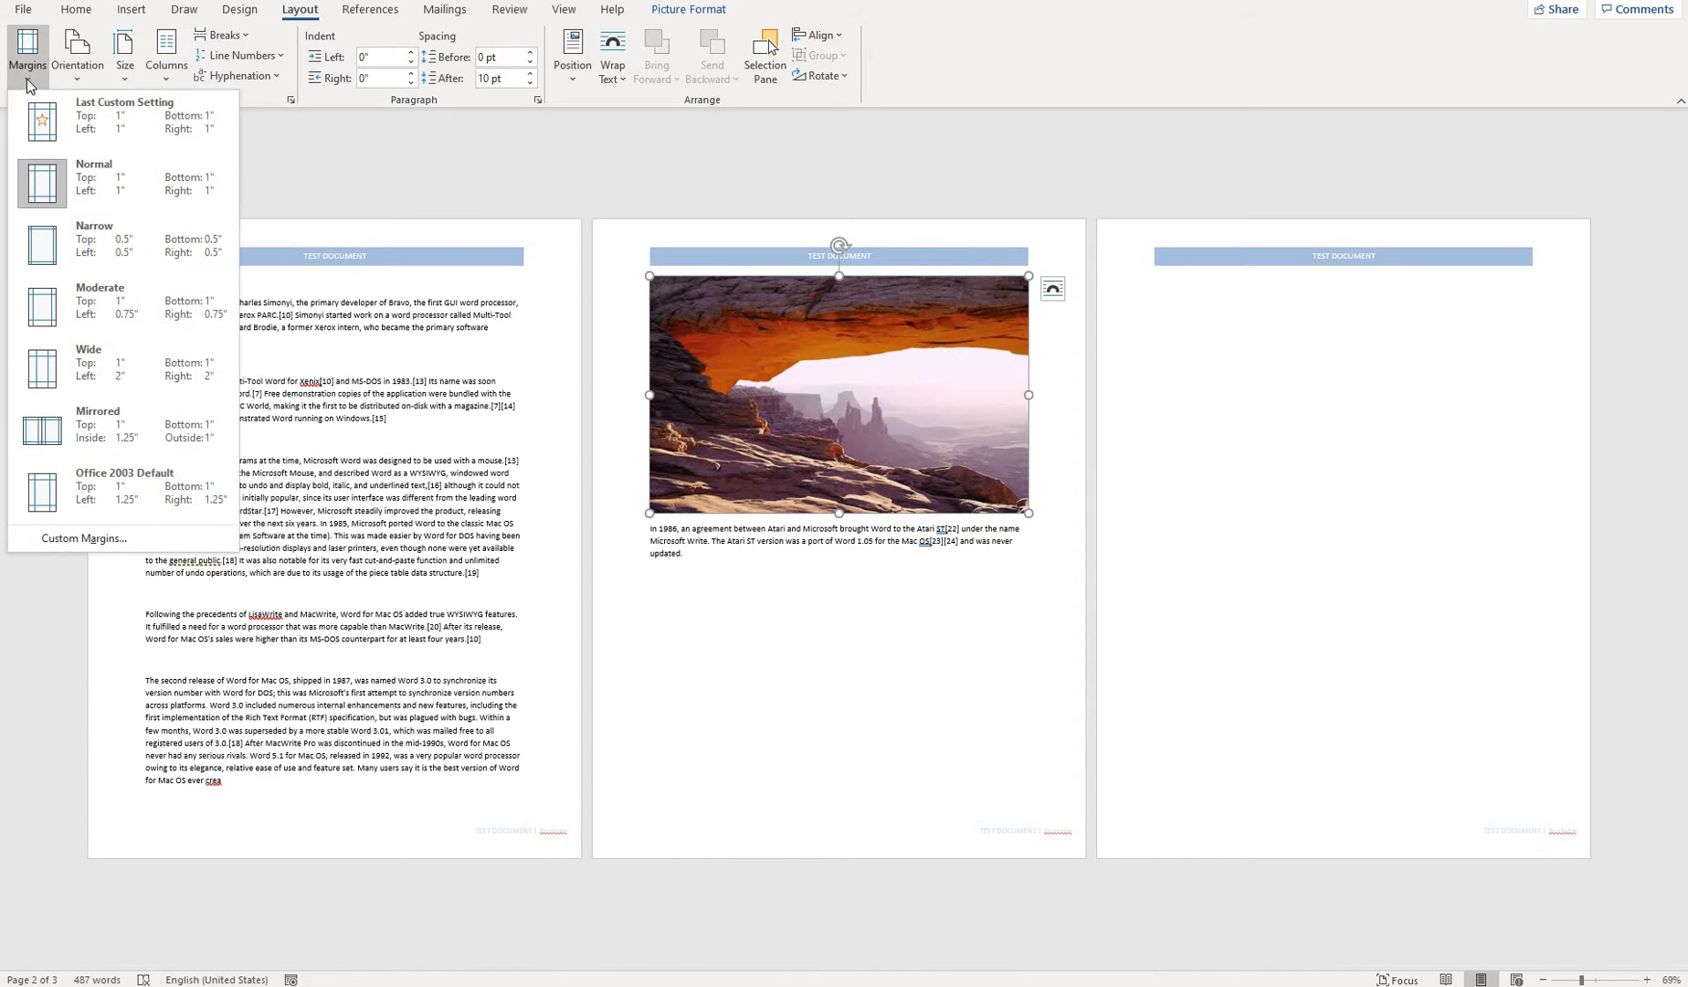
pyautogui.click(84, 538)
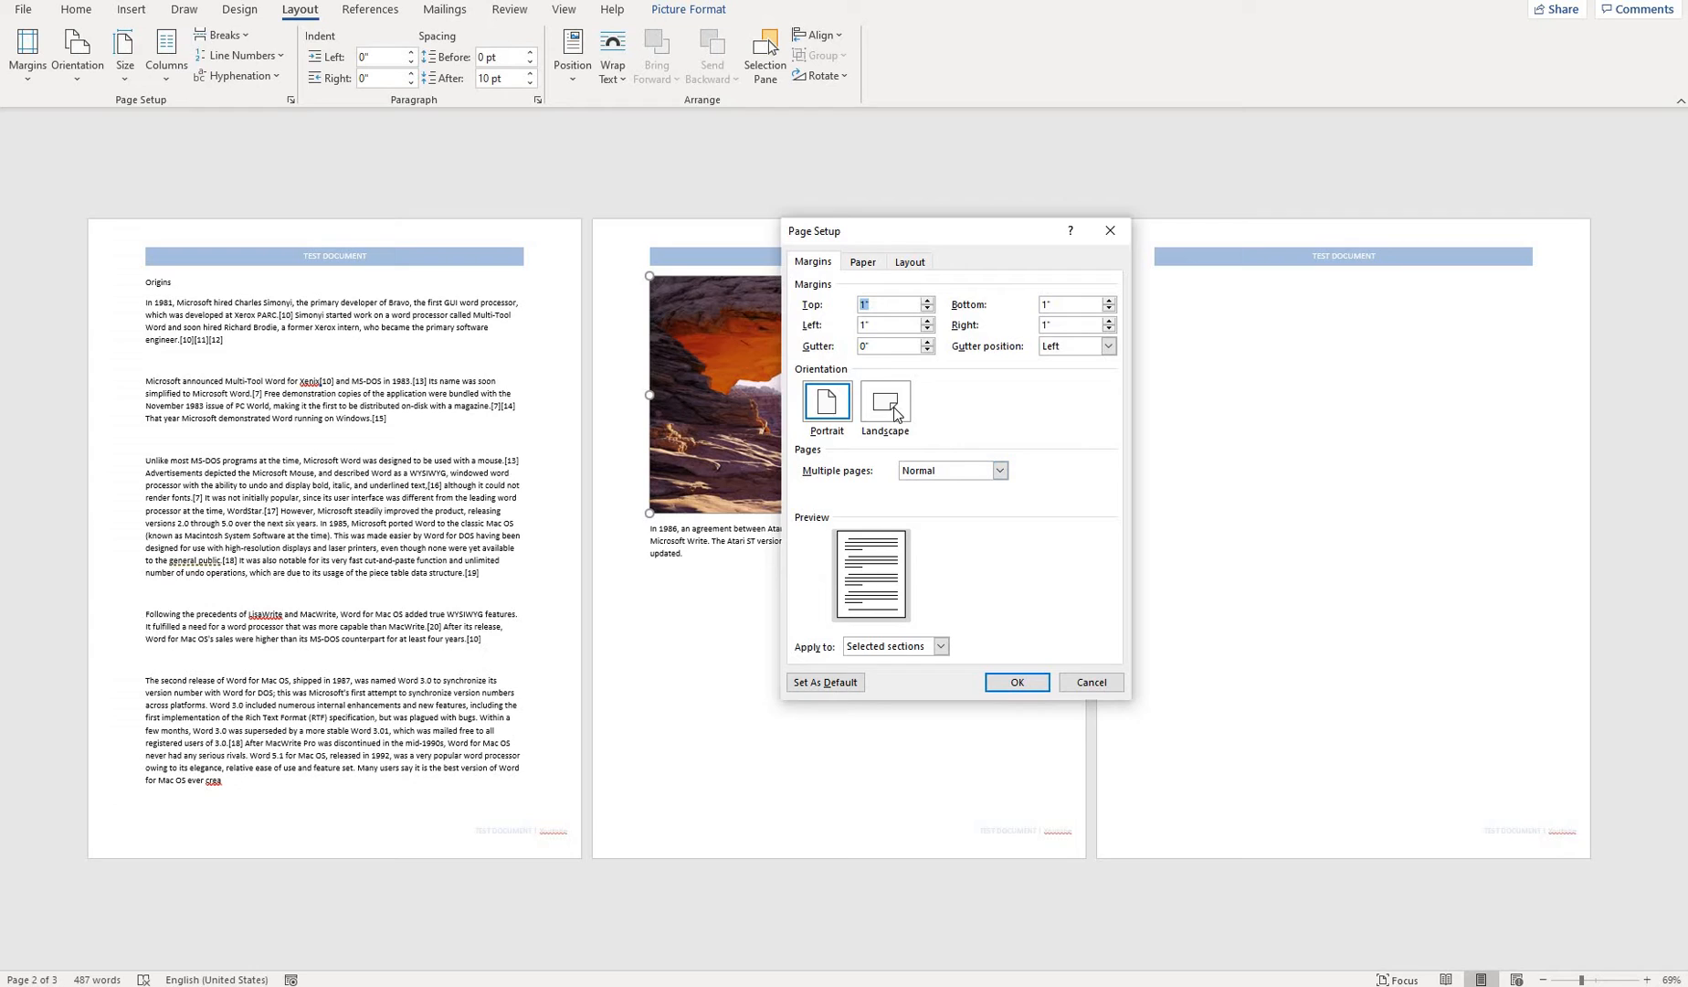
pyautogui.click(894, 414)
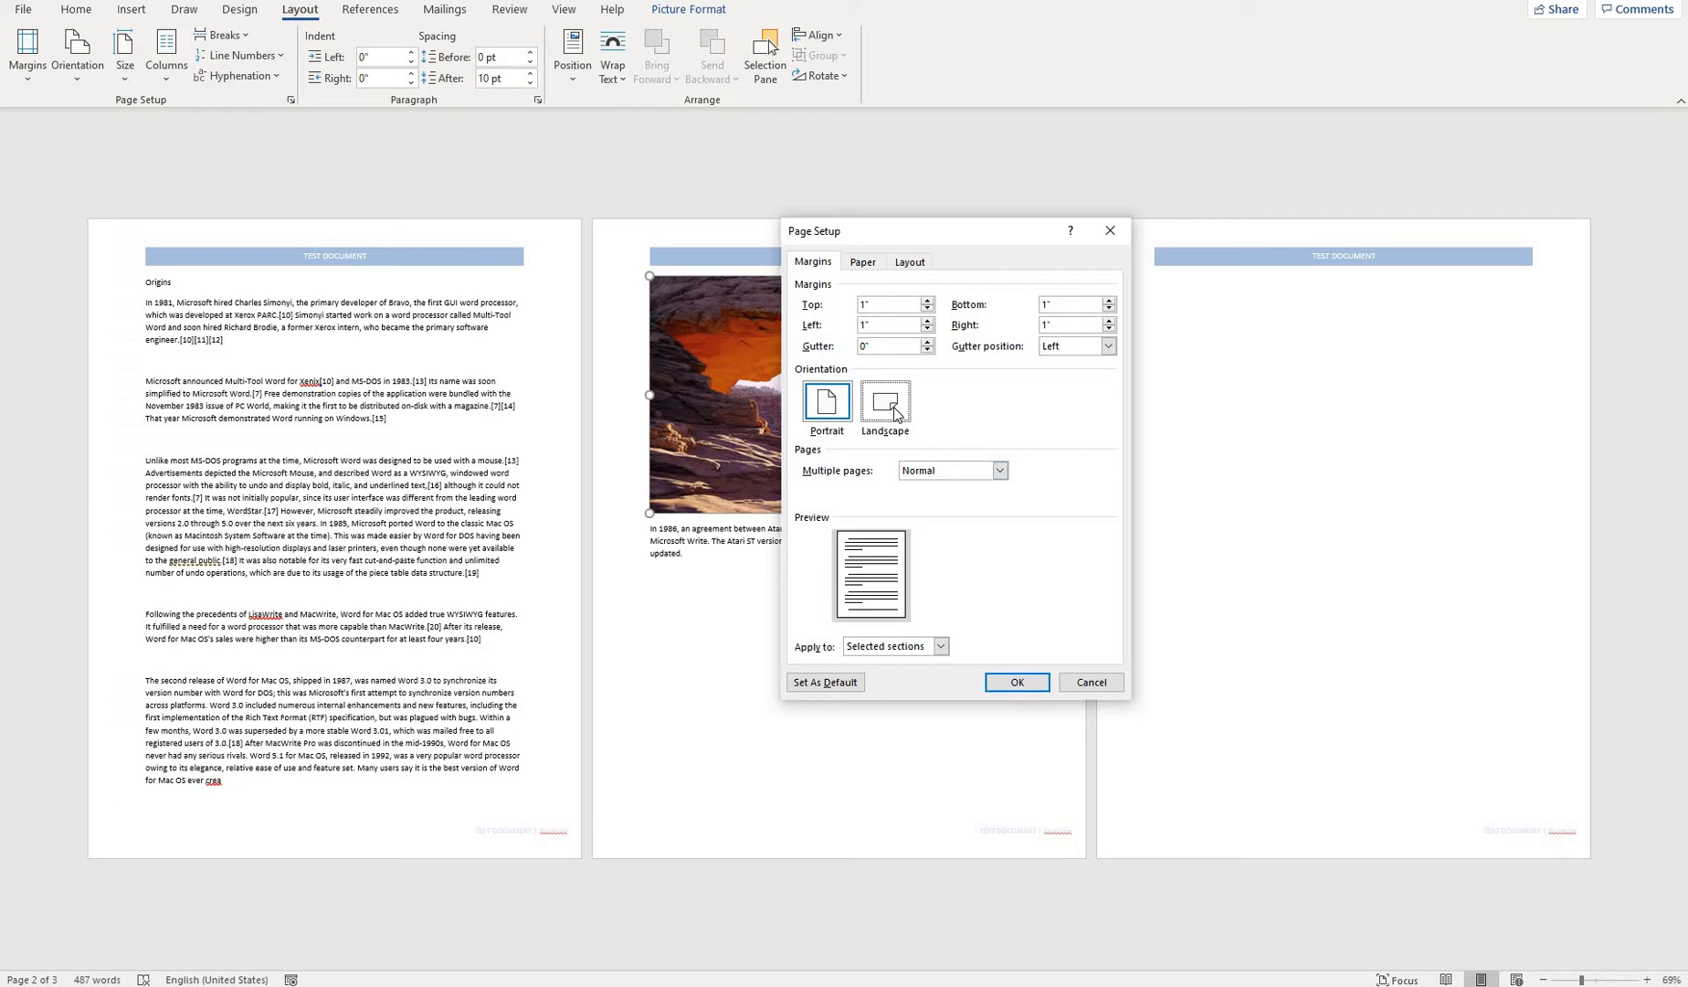
pyautogui.click(936, 647)
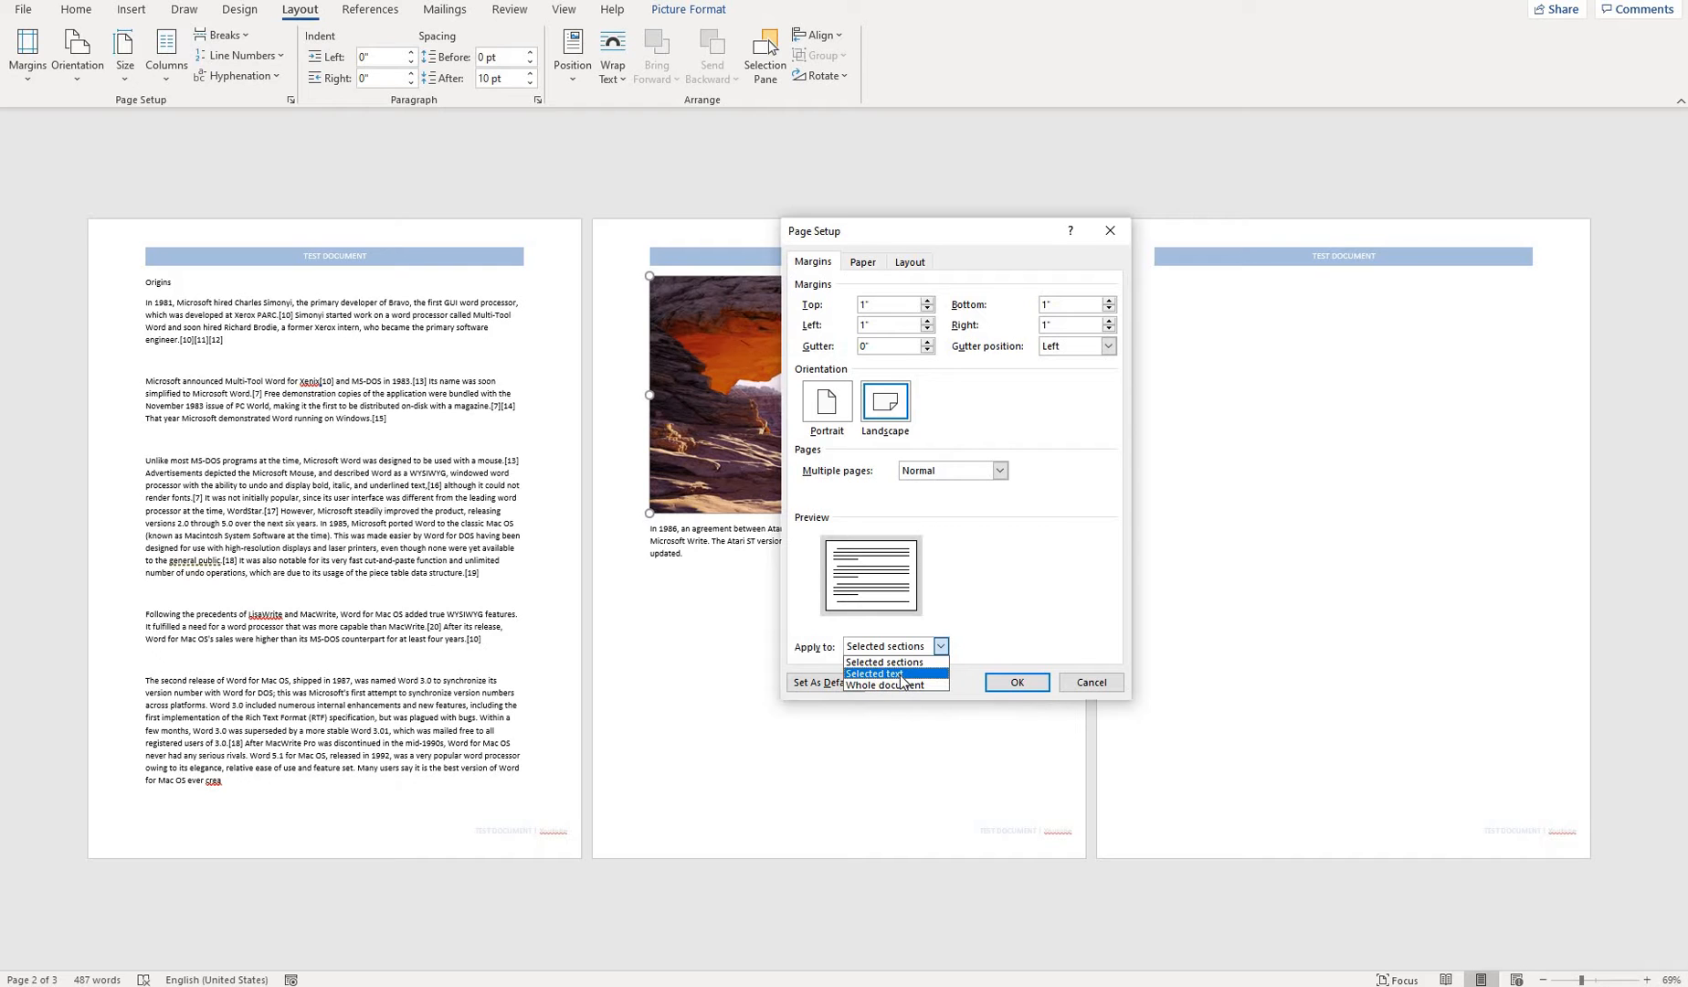
pyautogui.click(902, 676)
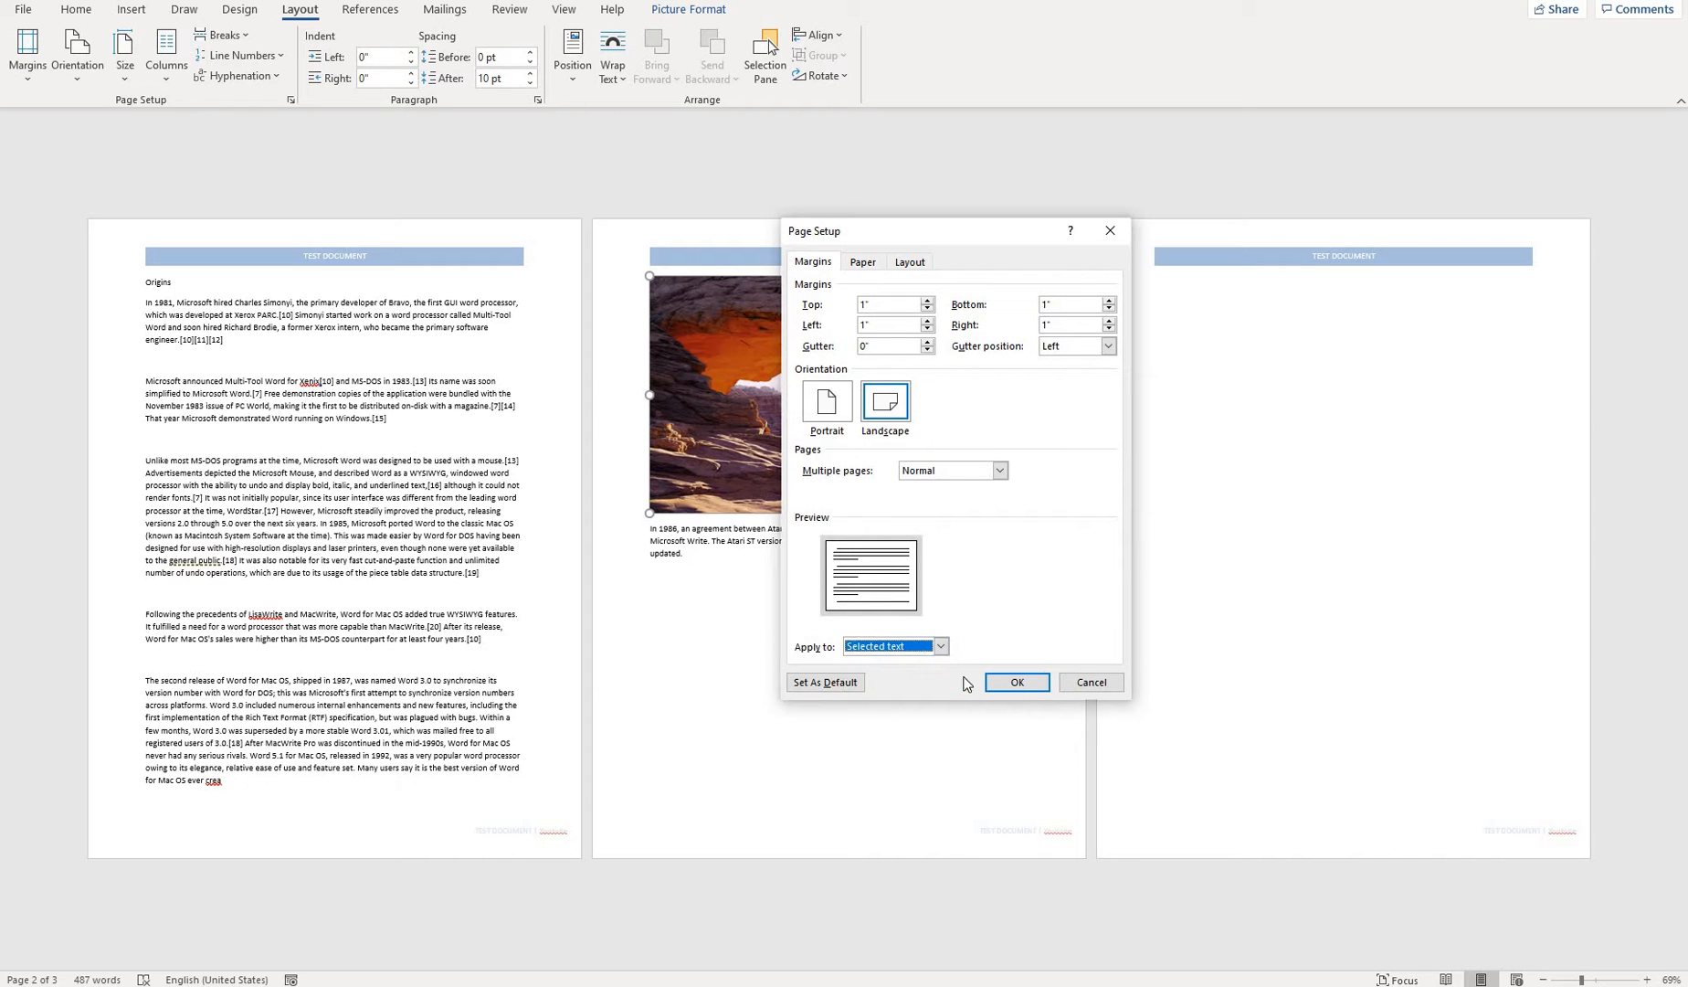
pyautogui.click(1017, 682)
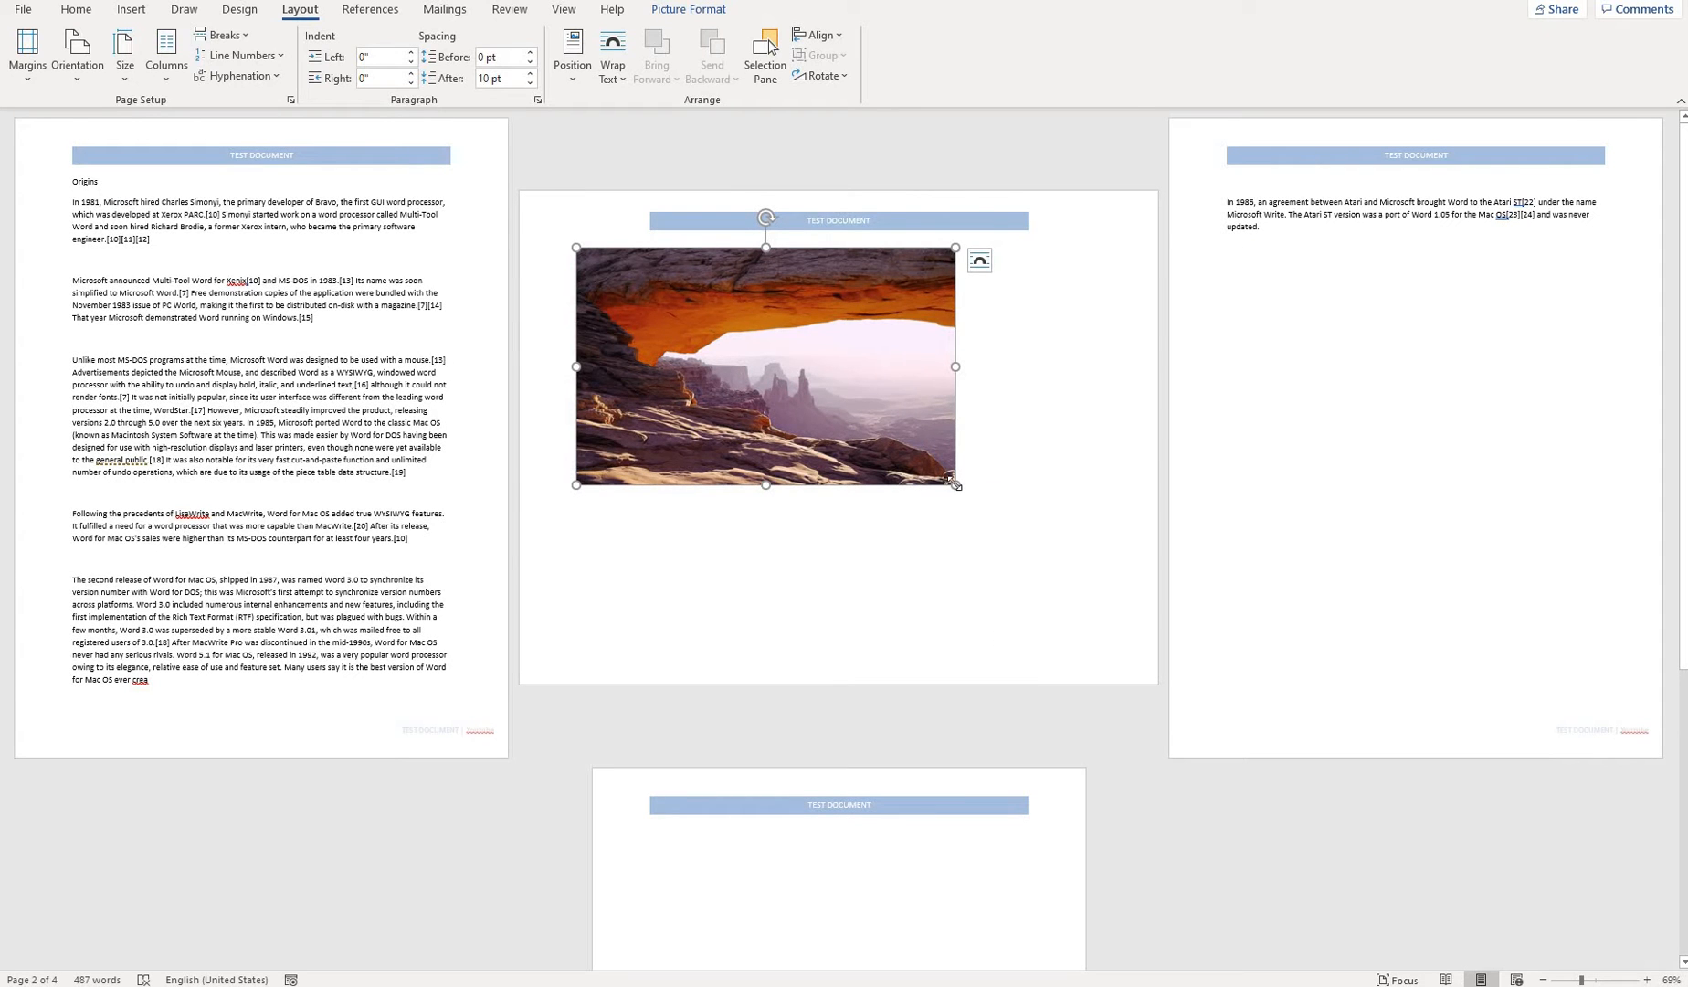
pyautogui.moveTo(956, 485); pyautogui.dragTo(1097, 592)
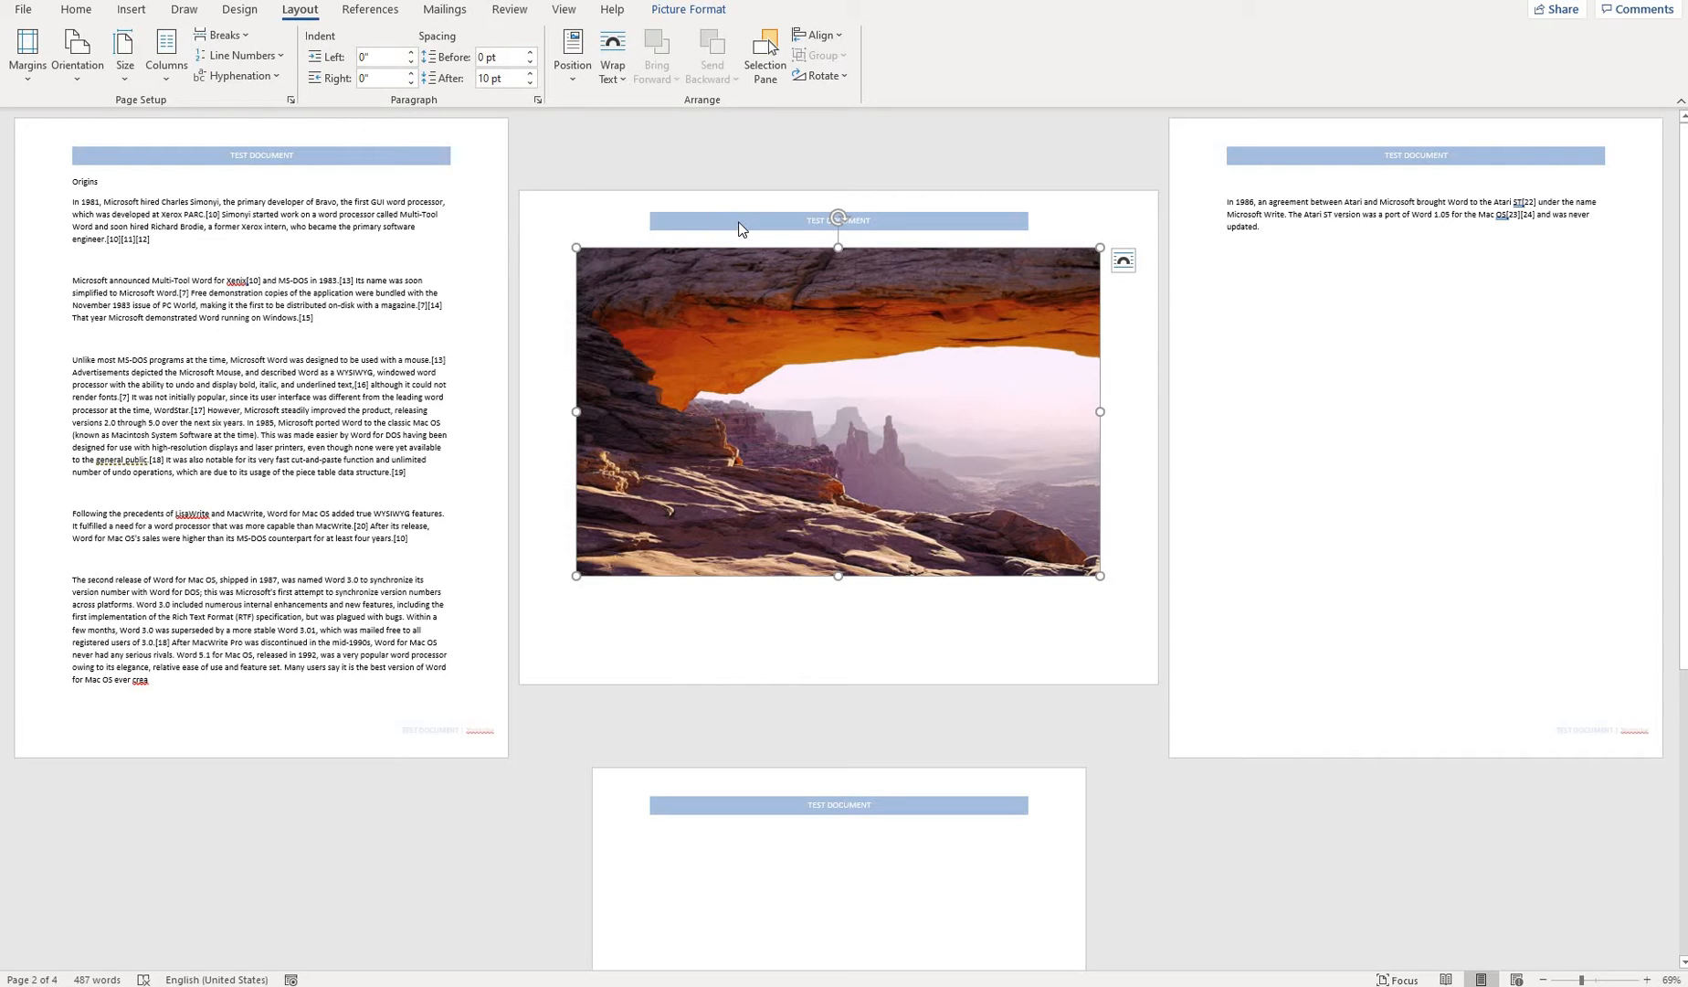
# Unlink the Section 2 header on the landscape page from the previous section, check its footer's link setting, and return to the document body
pyautogui.moveTo(742, 230)
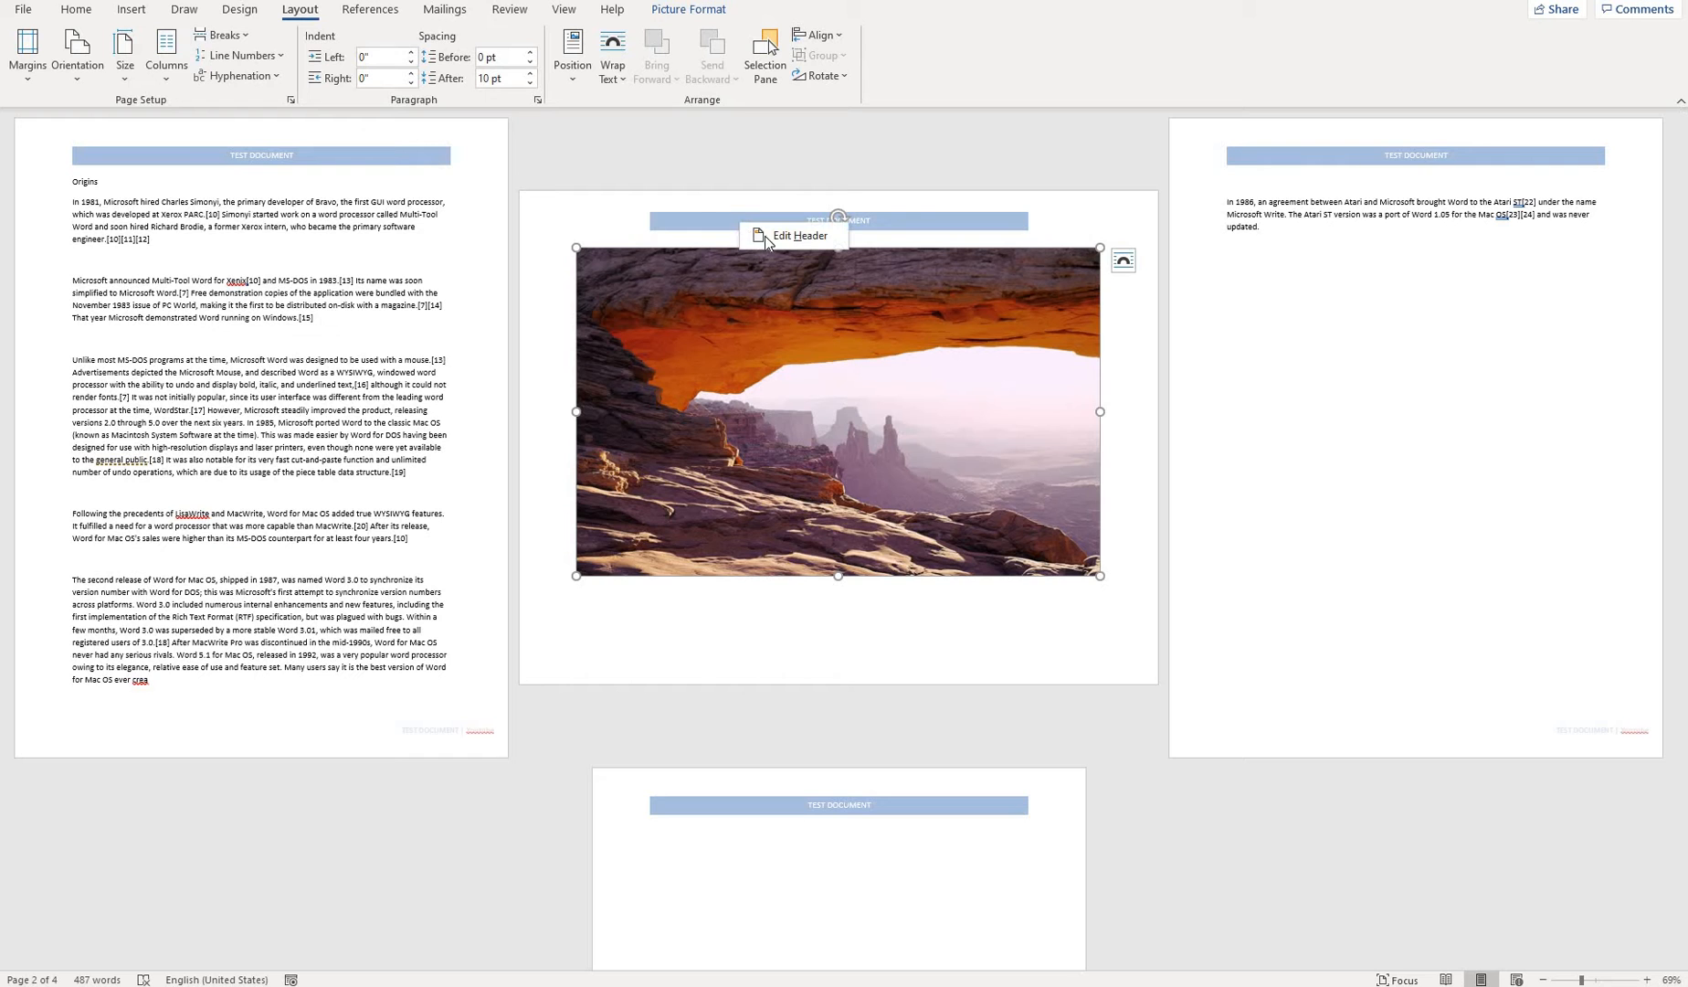
pyautogui.click(773, 236)
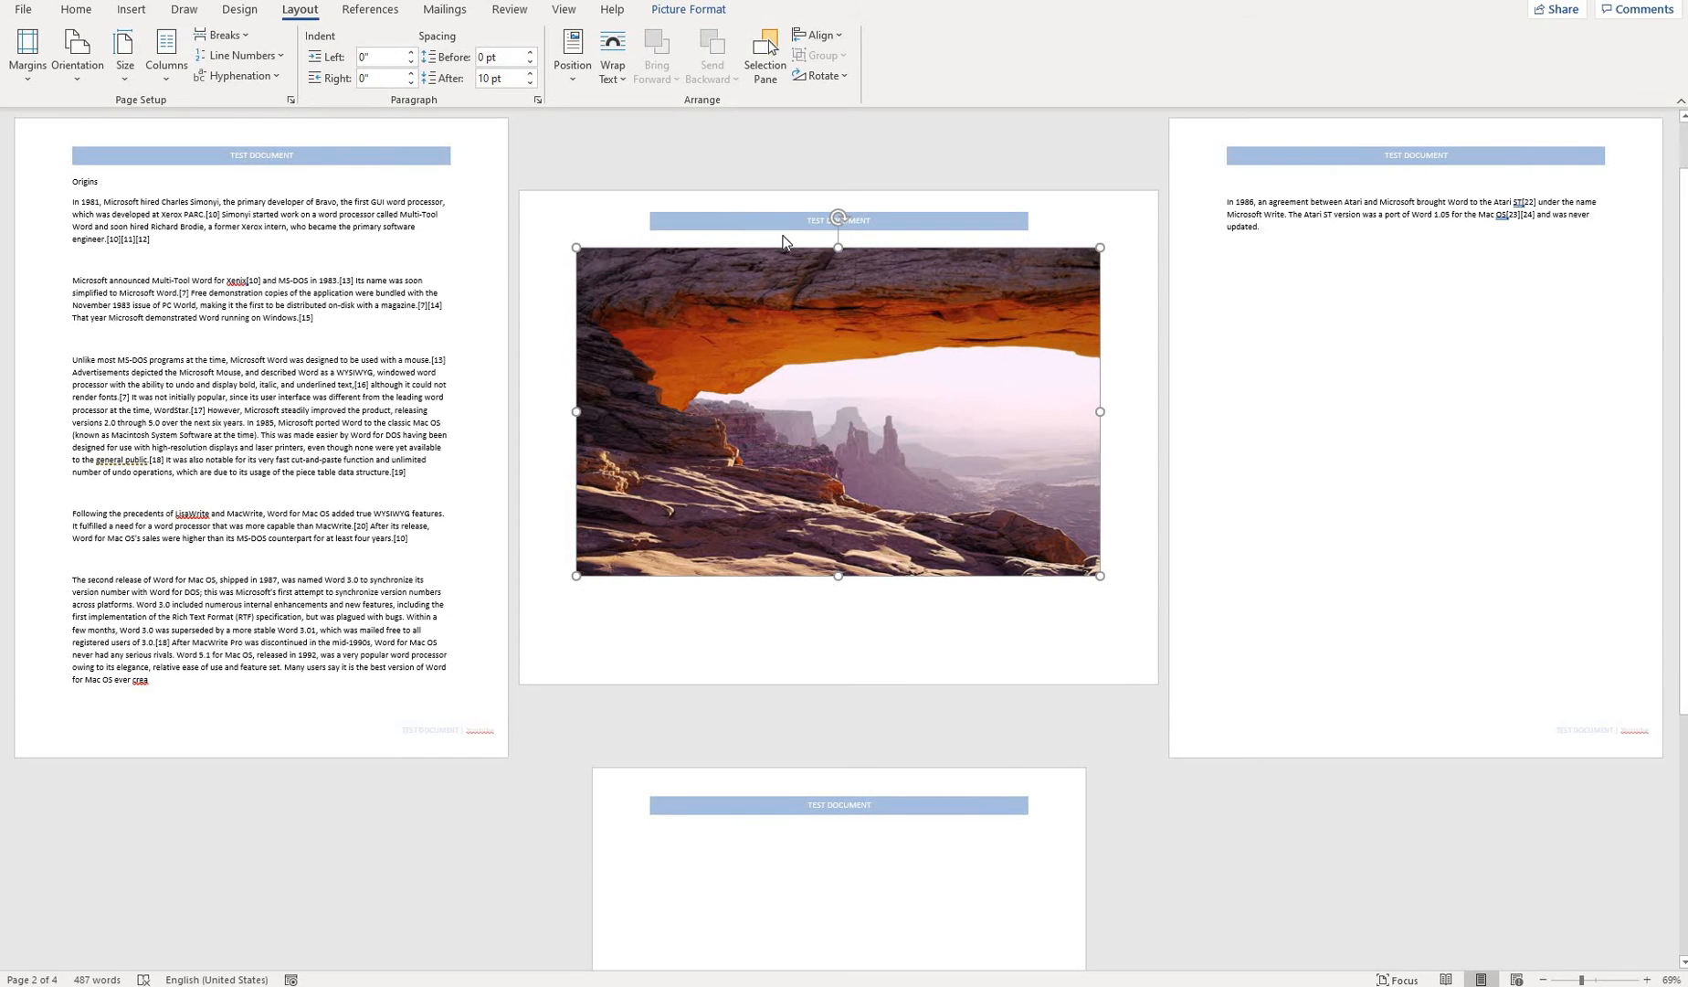
pyautogui.scroll(2, 824, 429)
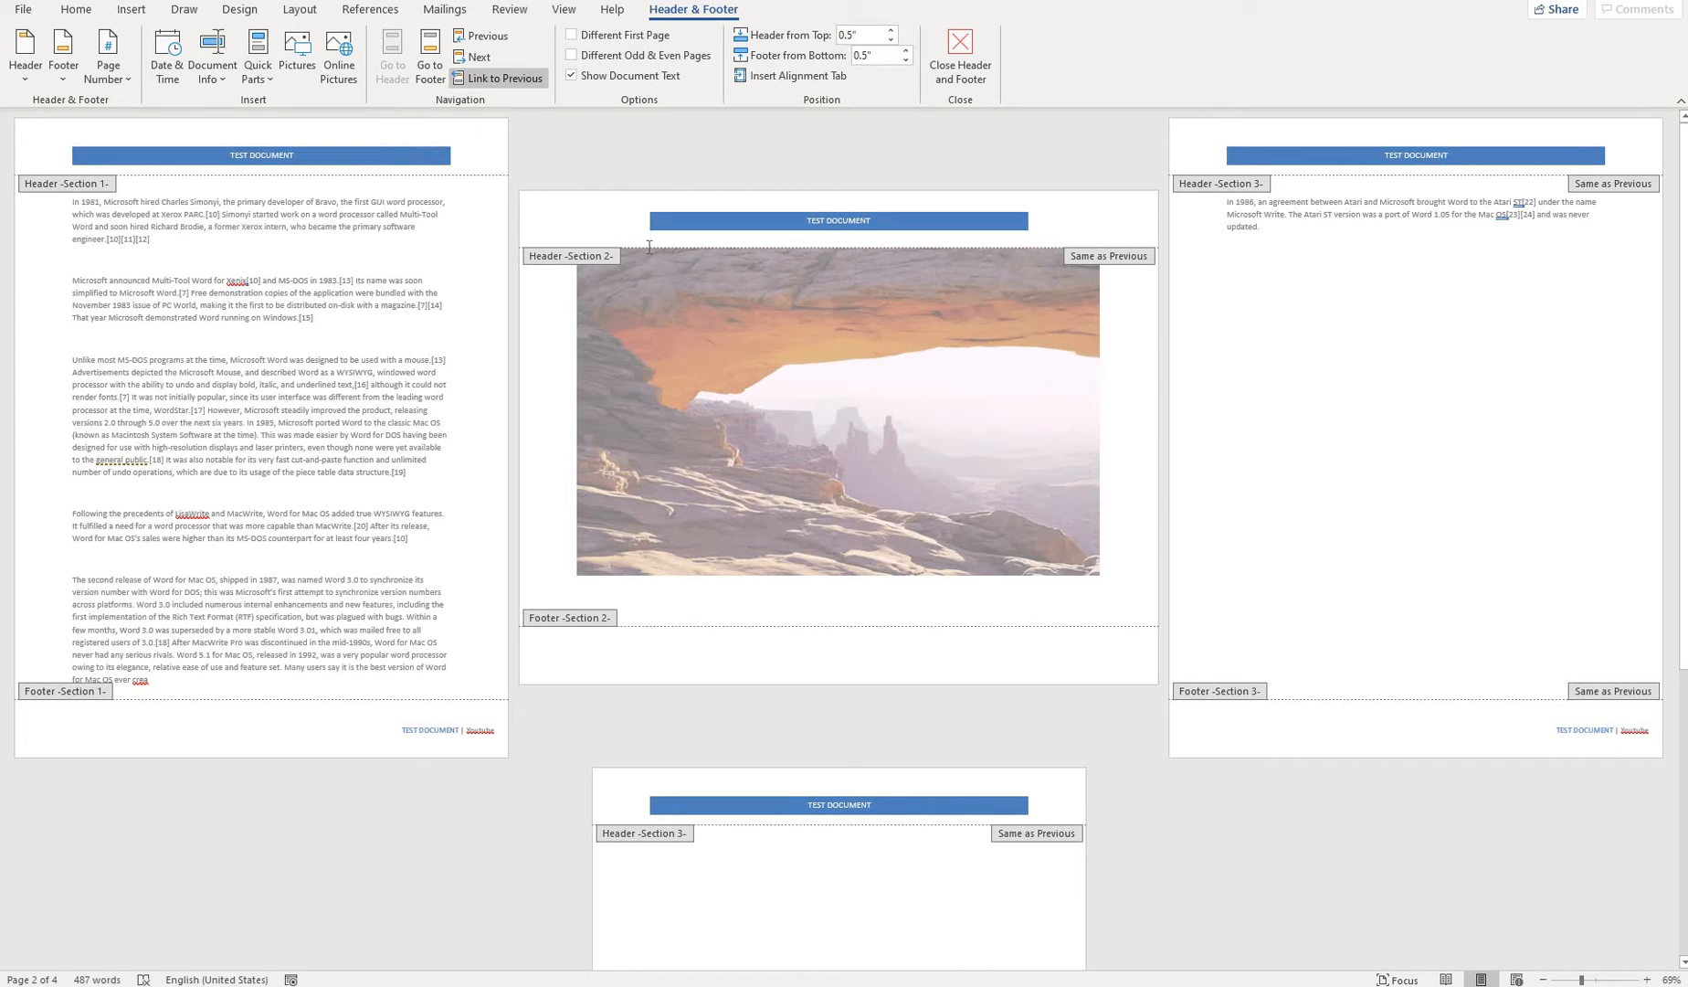
pyautogui.click(490, 80)
pyautogui.scroll(1, 770, 455)
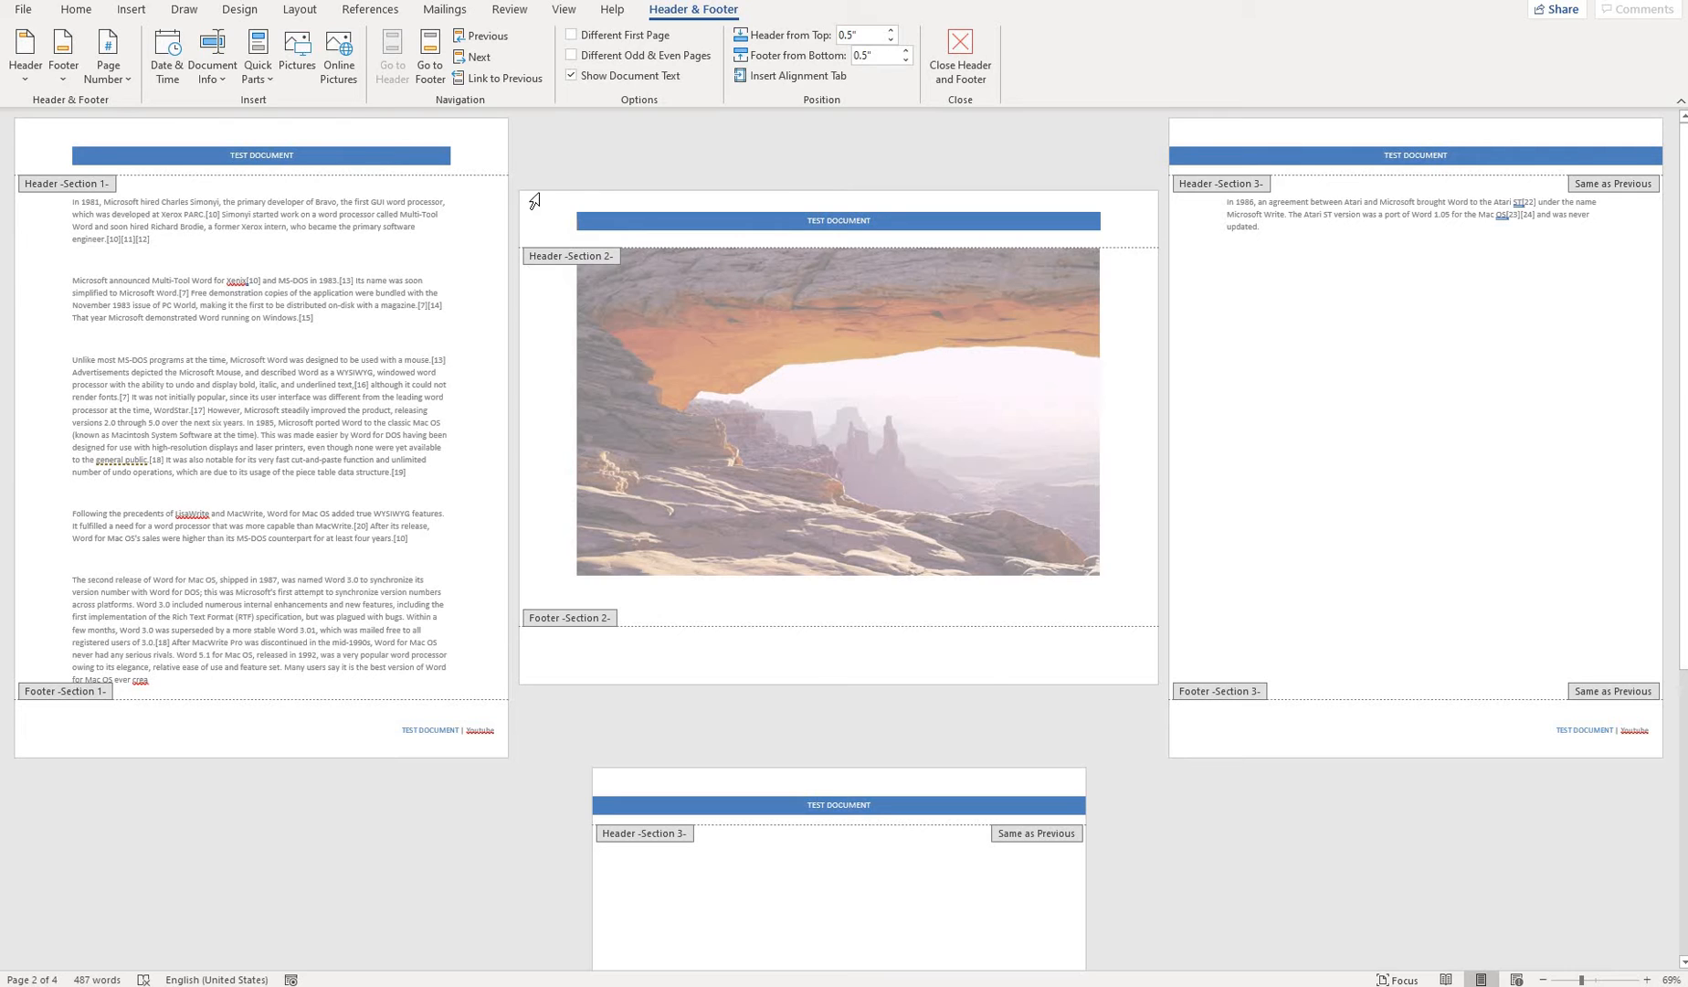
pyautogui.click(425, 60)
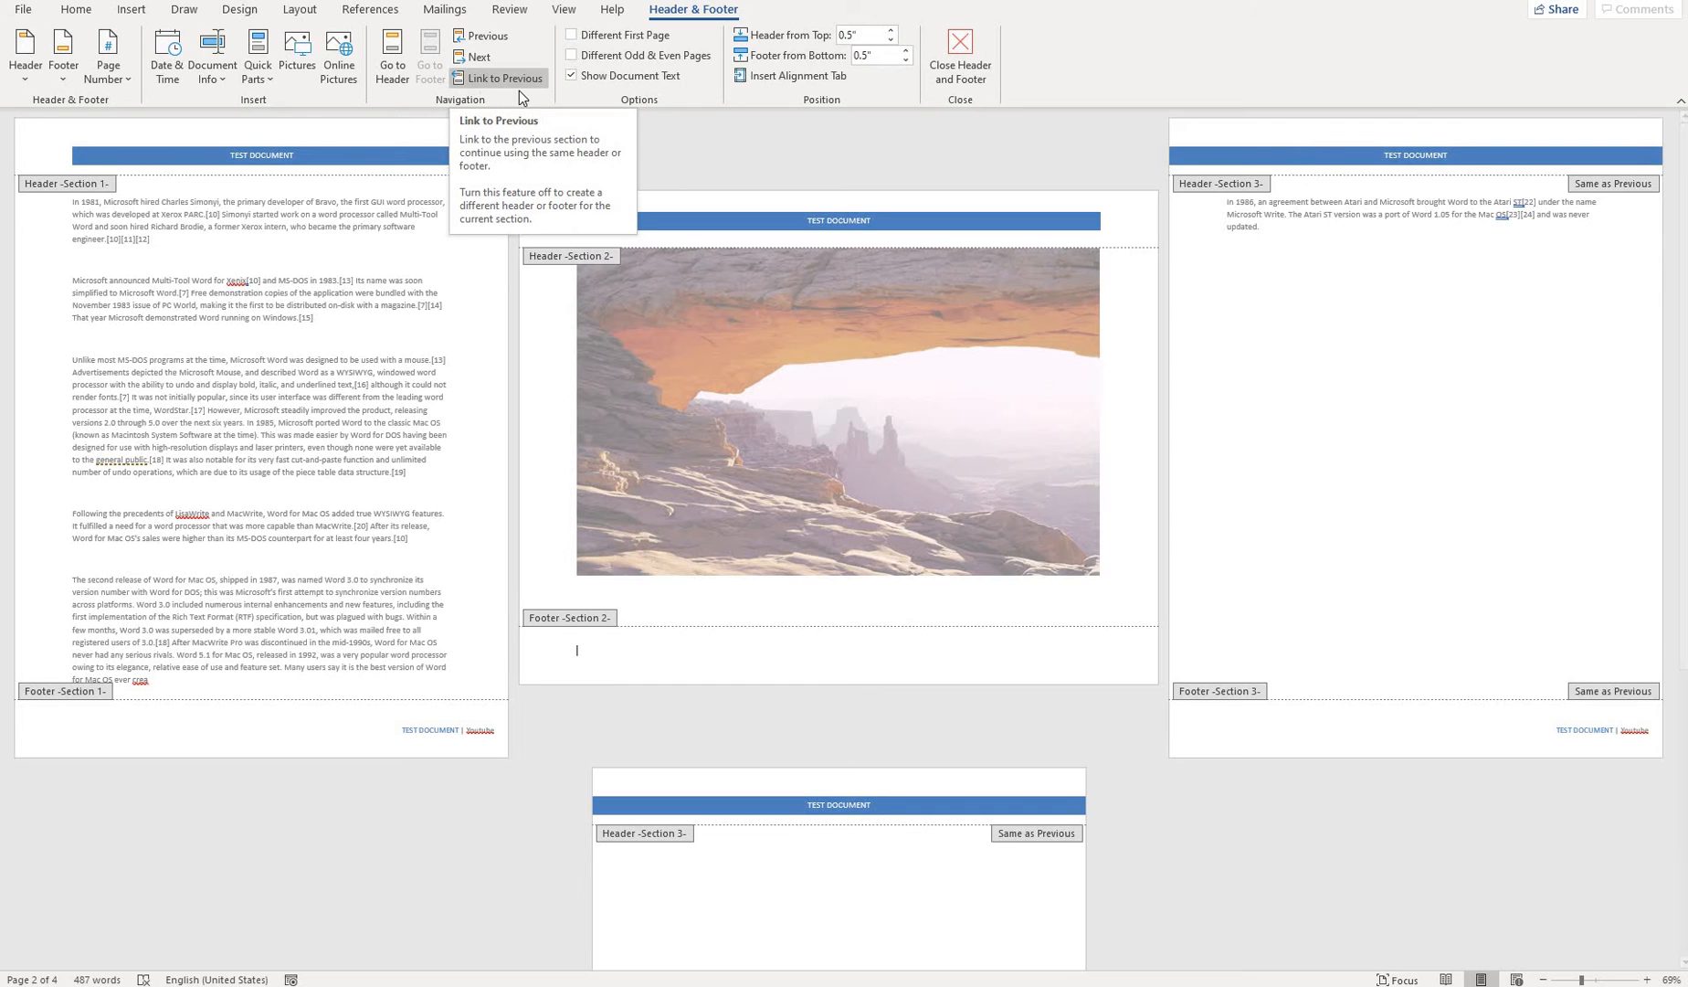
pyautogui.doubleClick(629, 342)
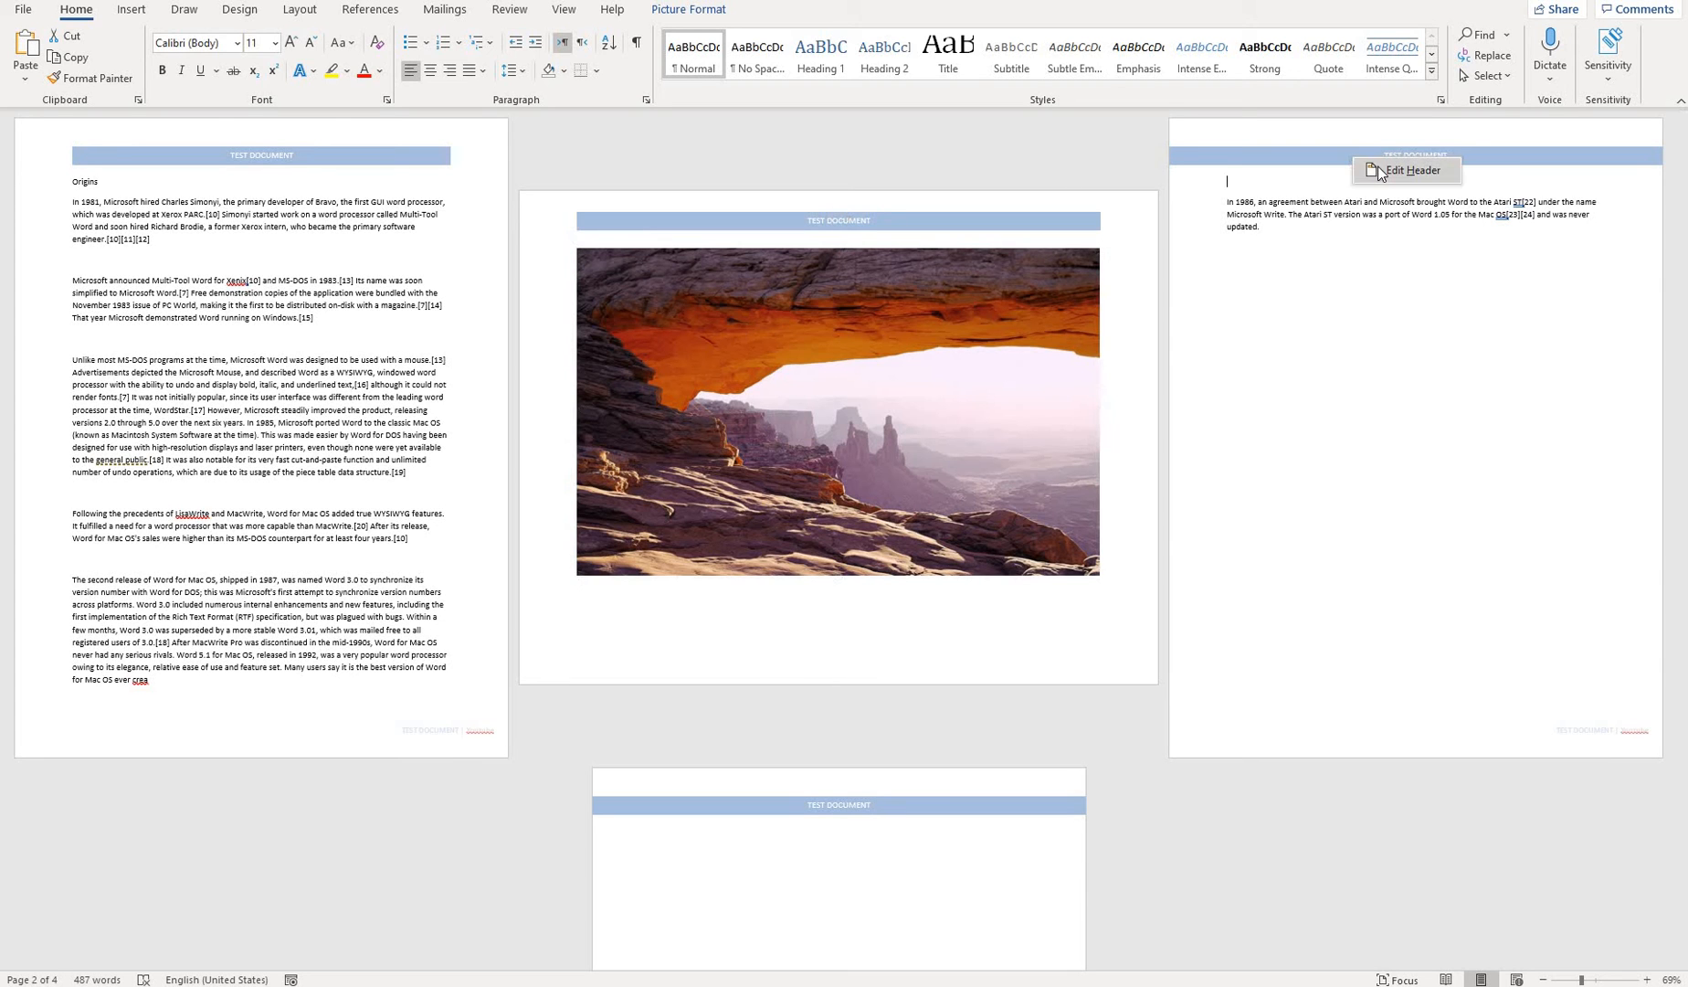
# Unlink the Section 3 header and footer on page 3 from the previous section and return to the document body
pyautogui.doubleClick(1380, 166)
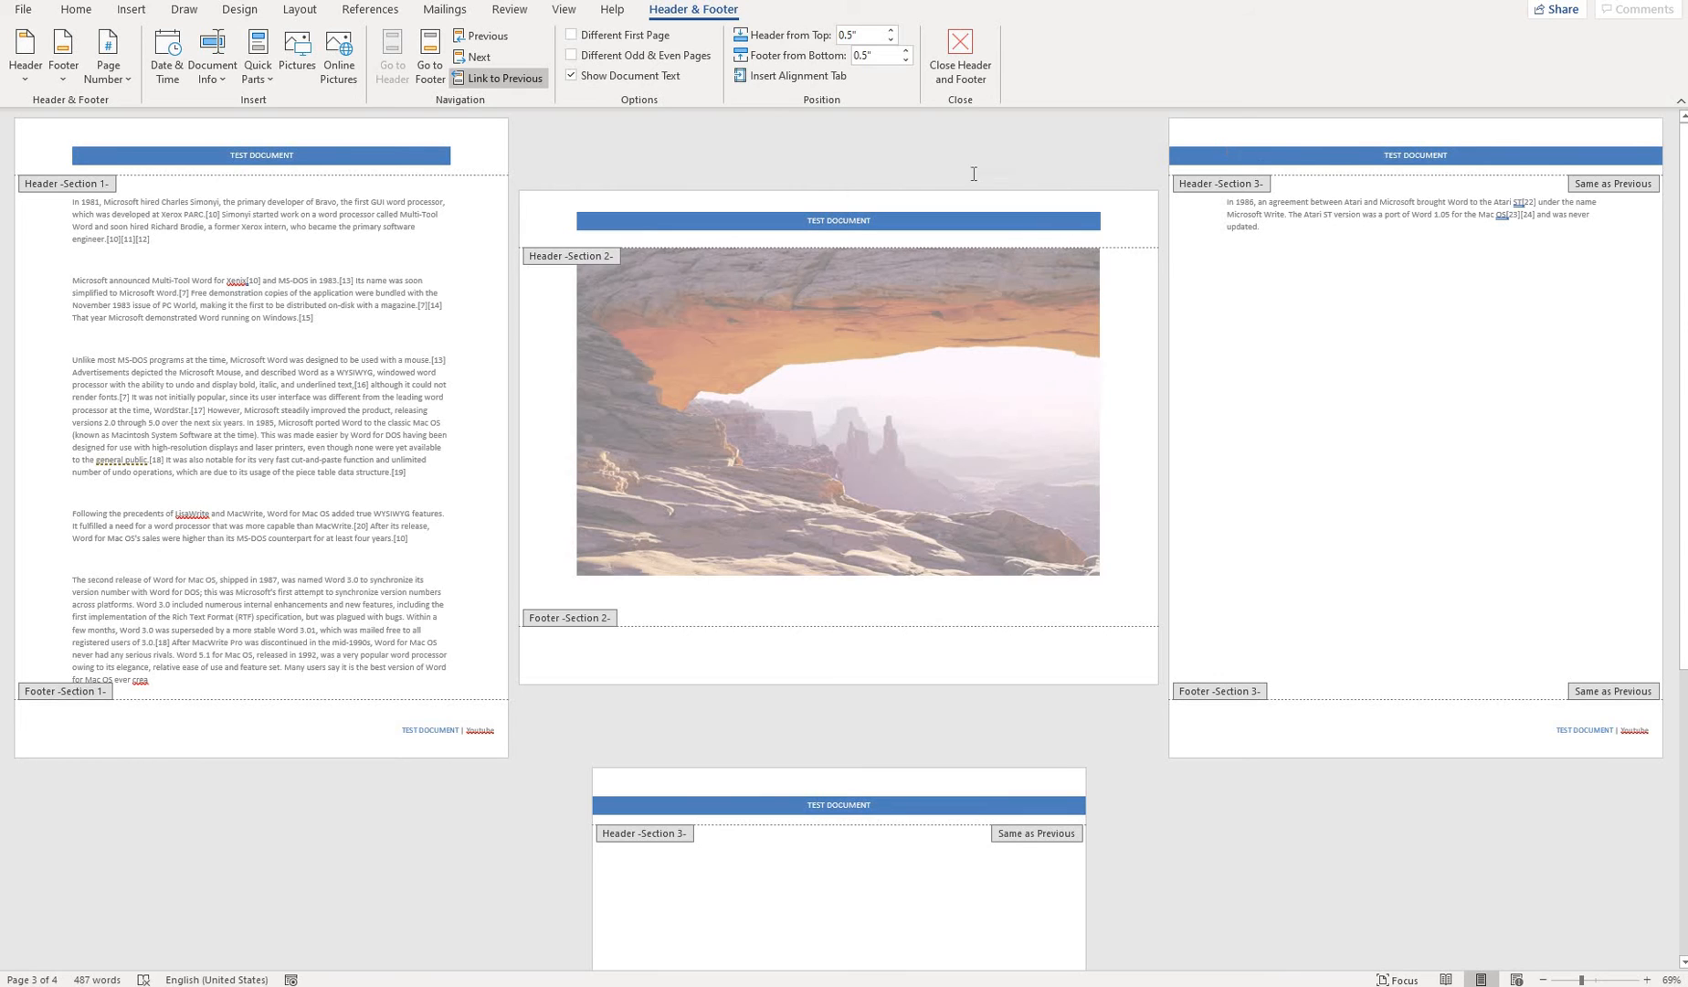
pyautogui.click(509, 75)
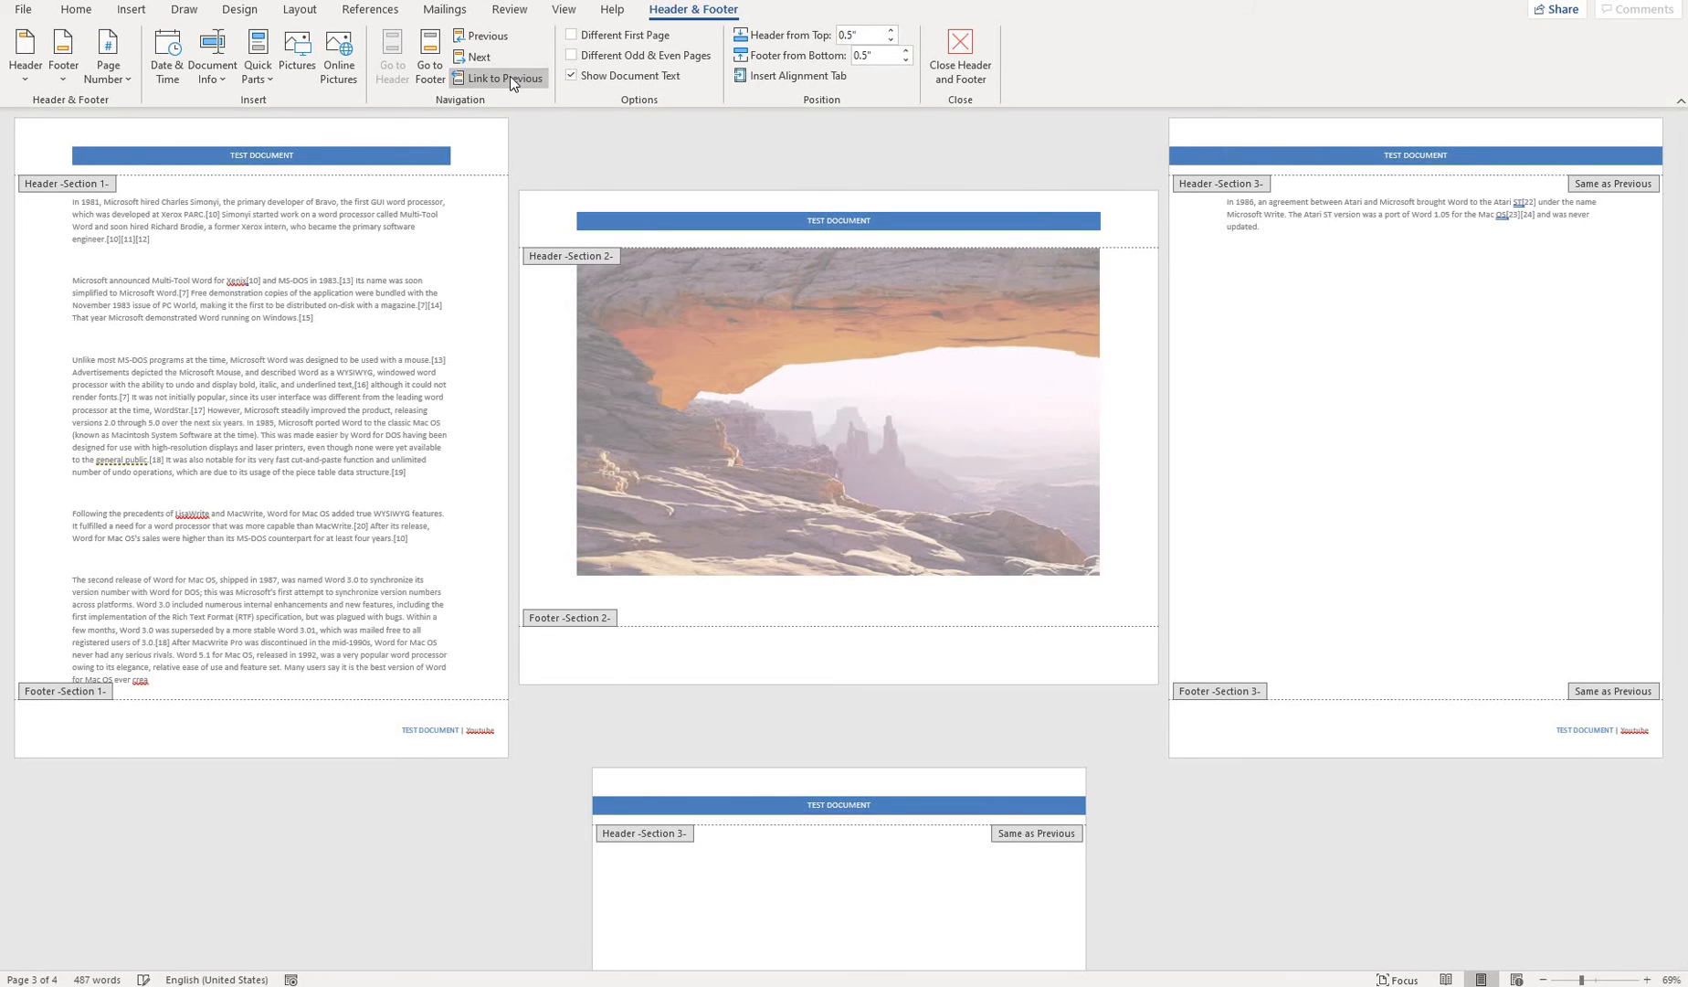
pyautogui.click(429, 69)
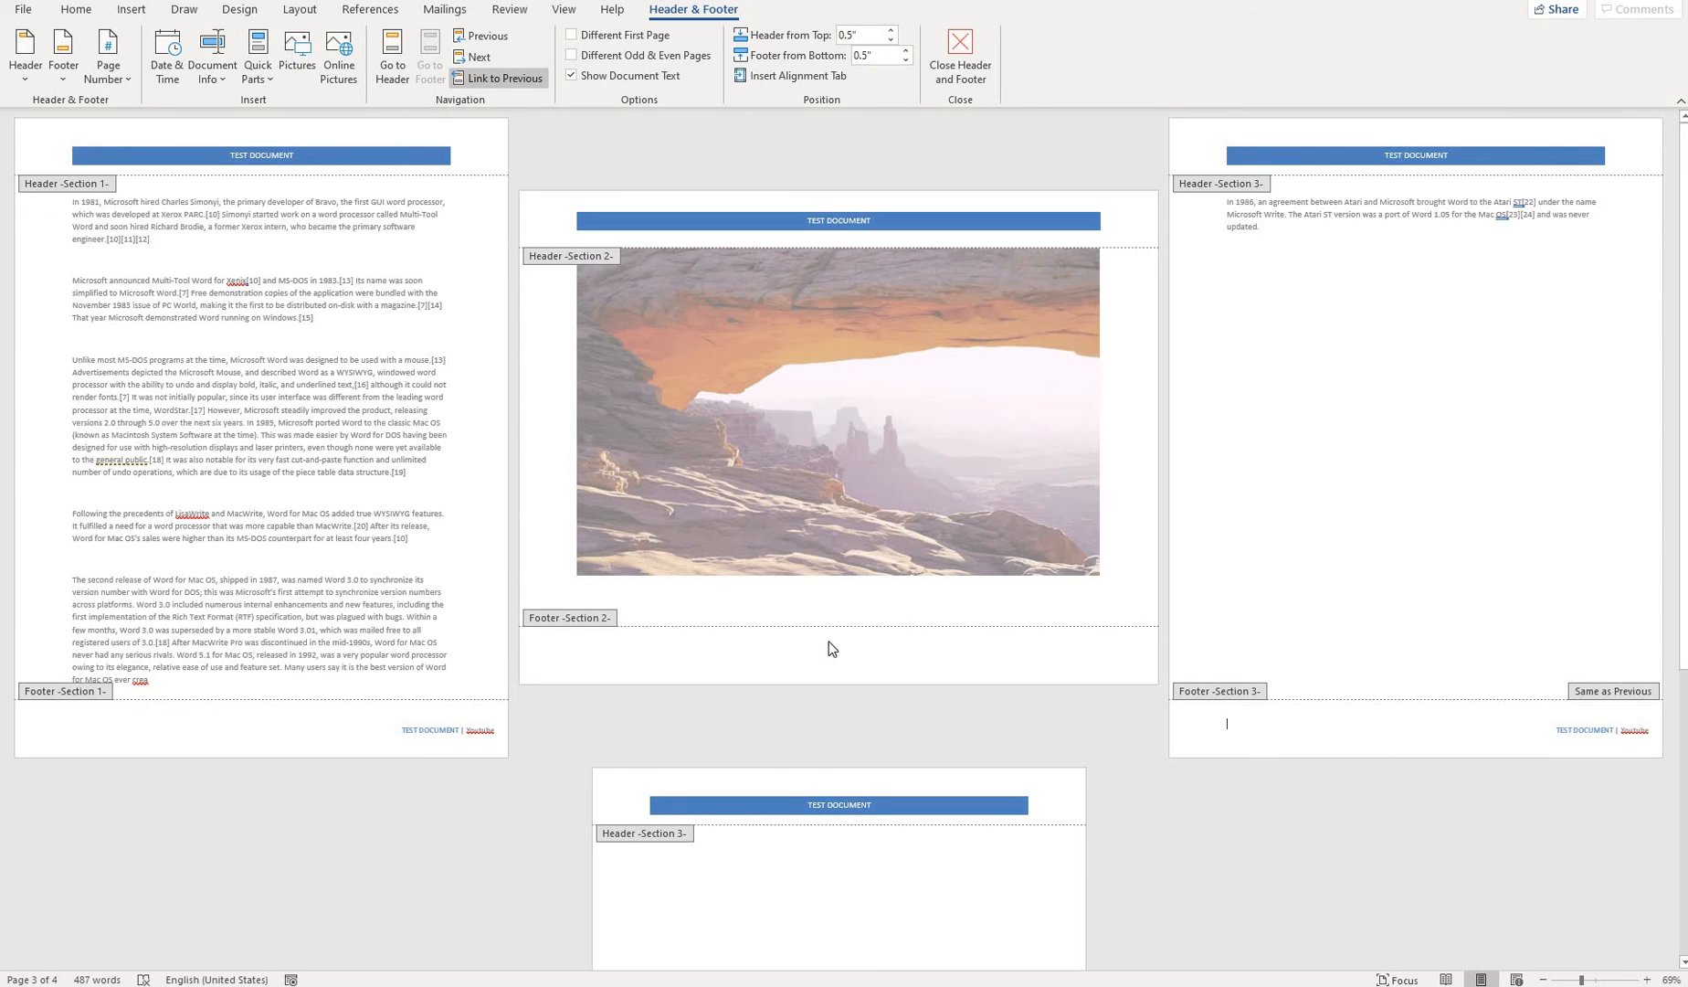
pyautogui.click(492, 78)
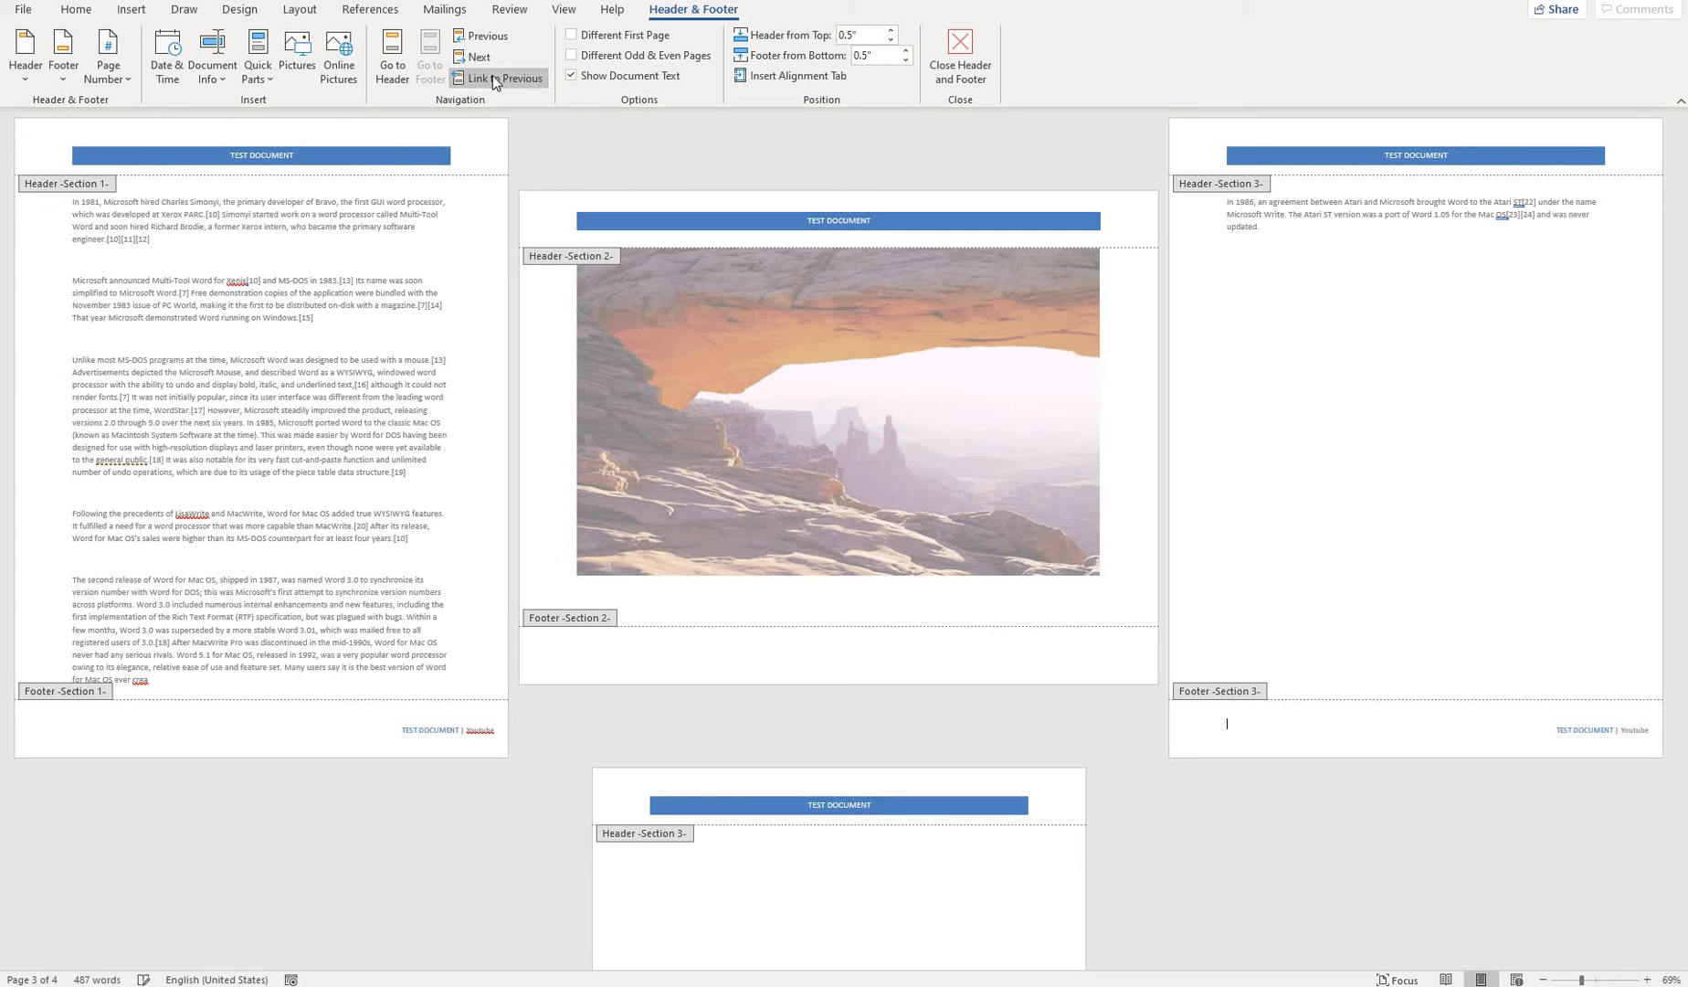
pyautogui.doubleClick(539, 386)
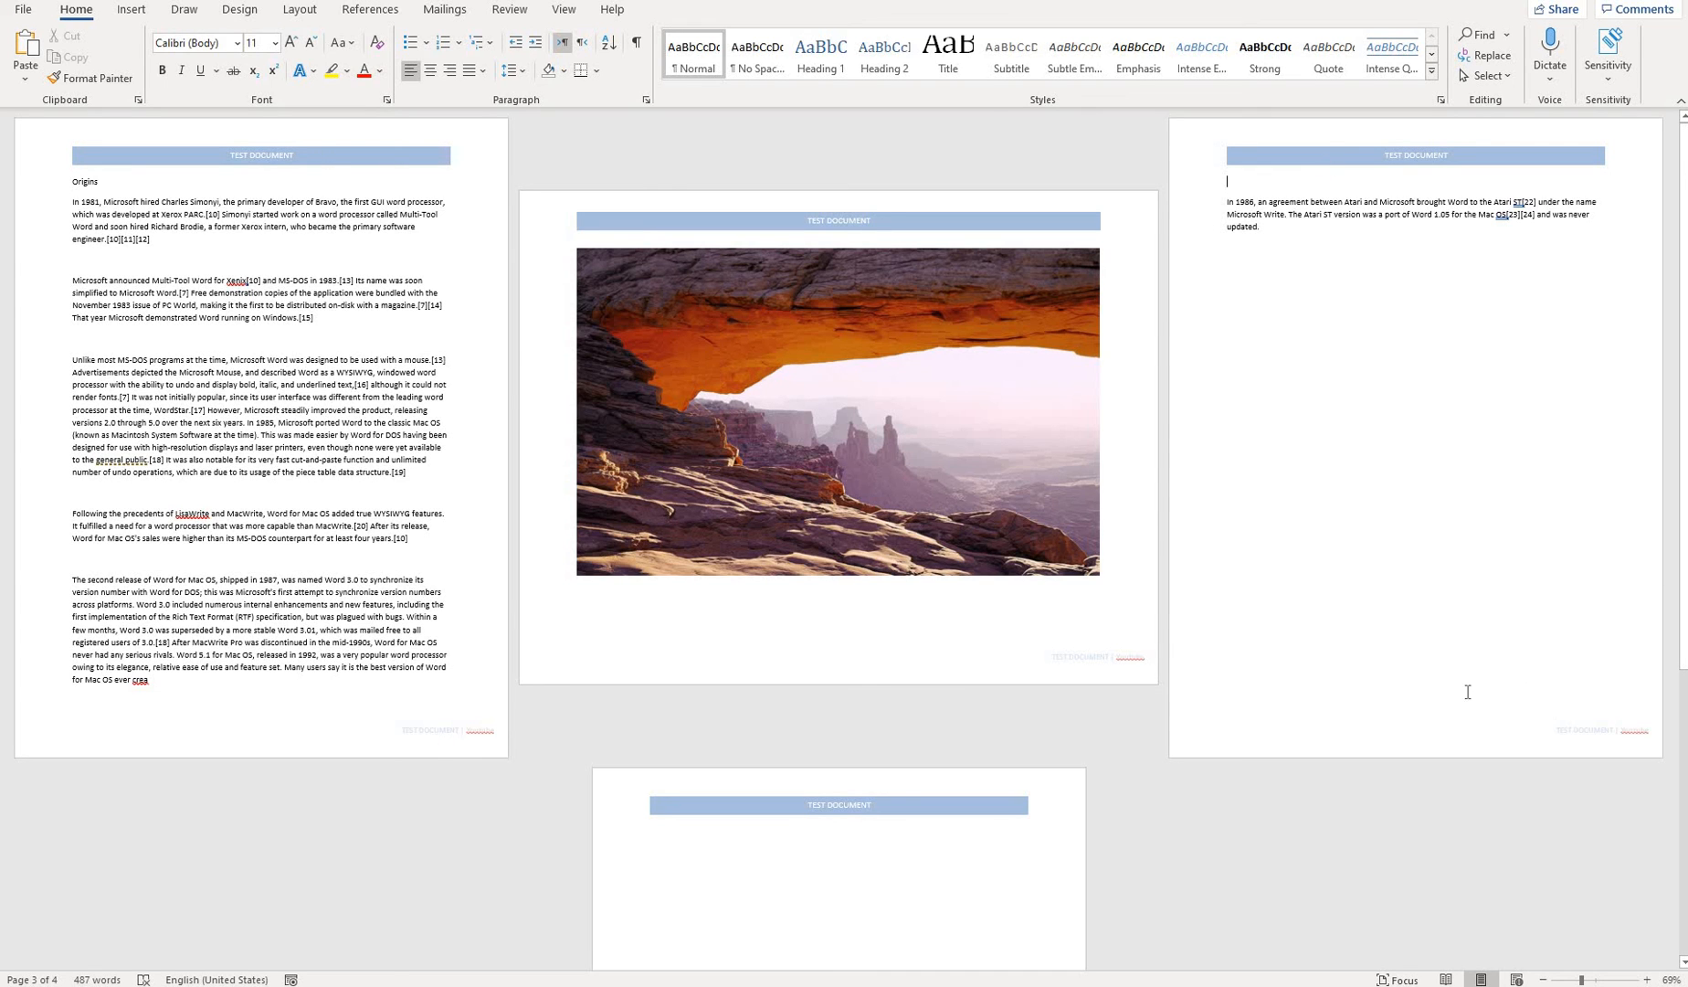
pyautogui.scroll(-5, 1319, 837)
pyautogui.scroll(5, 1319, 837)
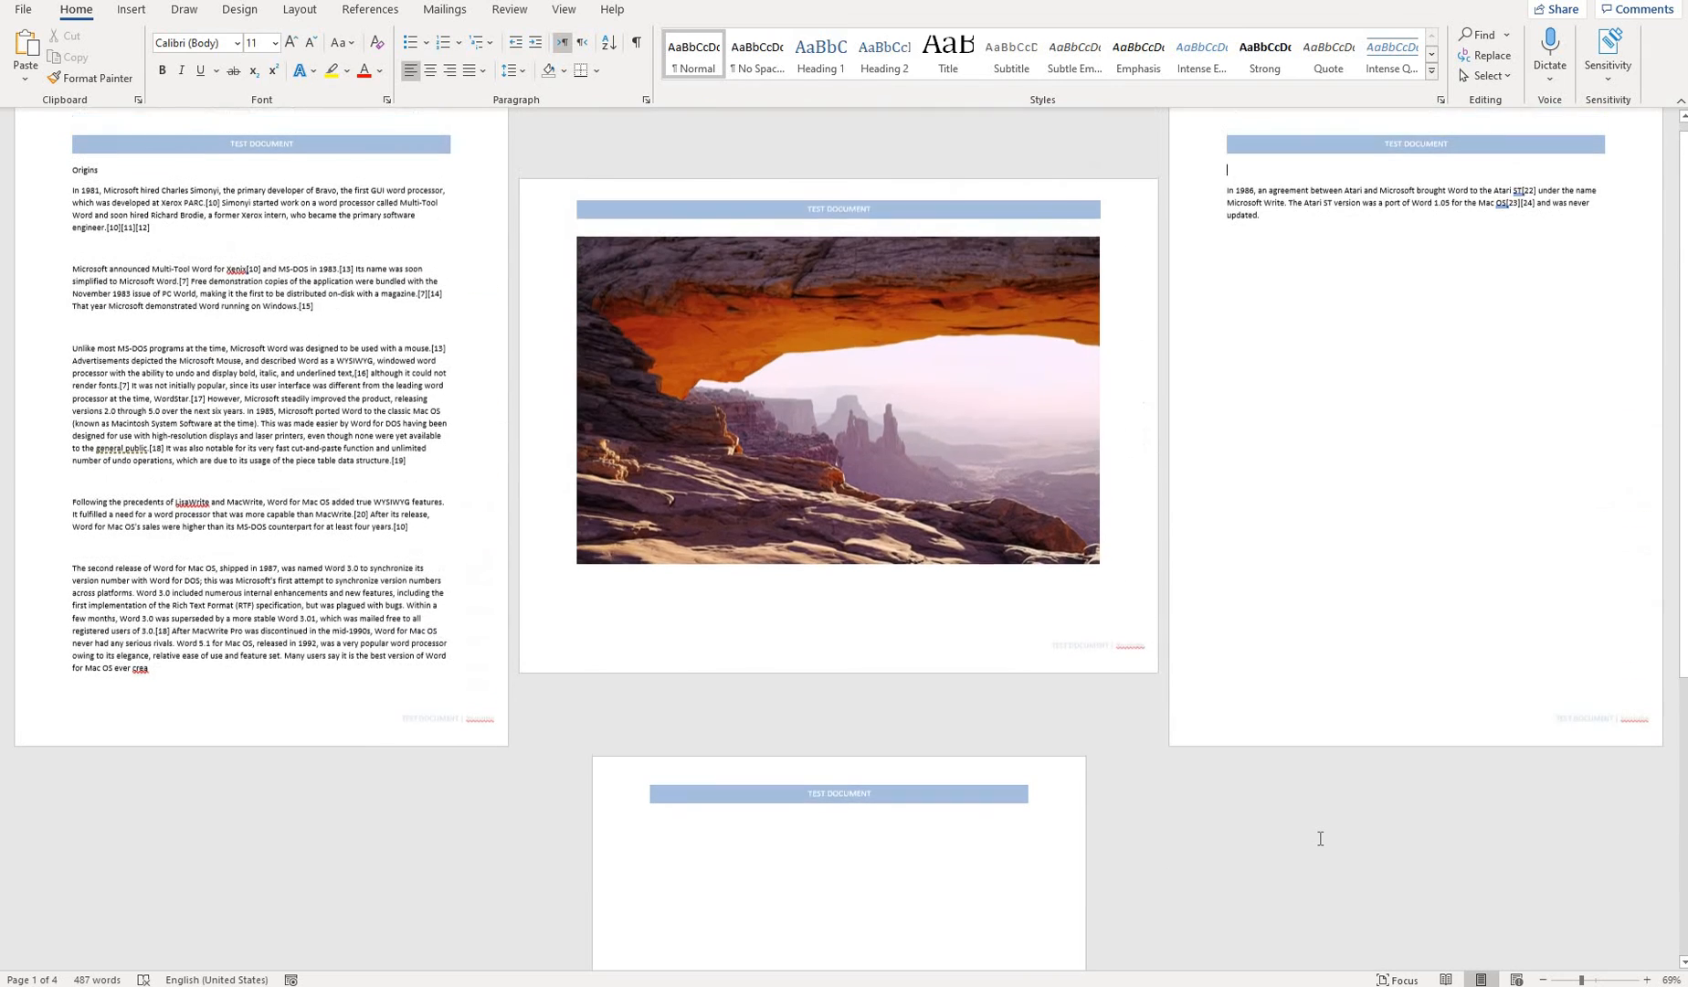